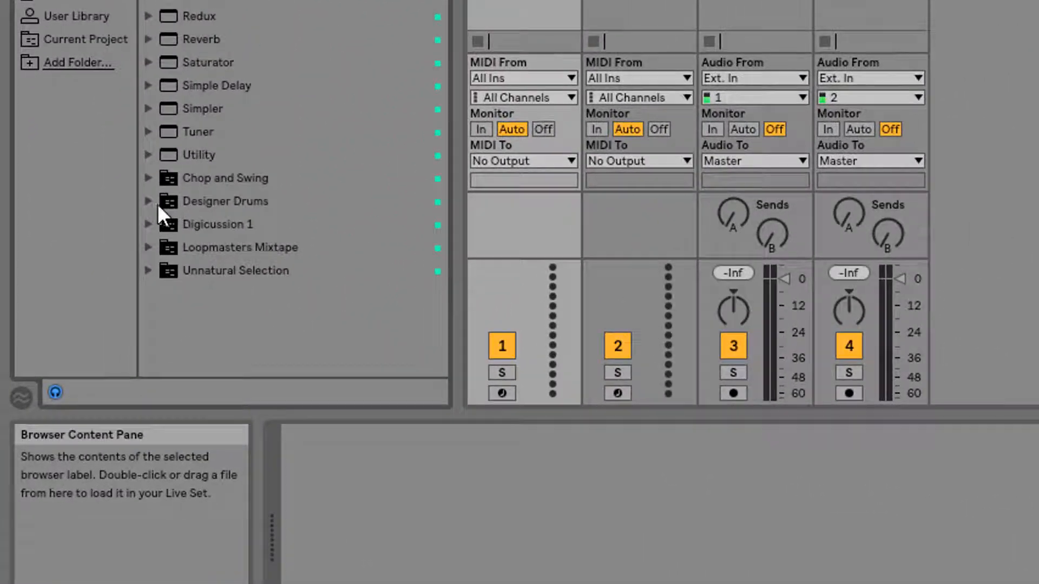
Load the Grounded Kit 01 clip from the Digicussion 1 pack into the first slot of the 3 Audio track and launch it
click(147, 226)
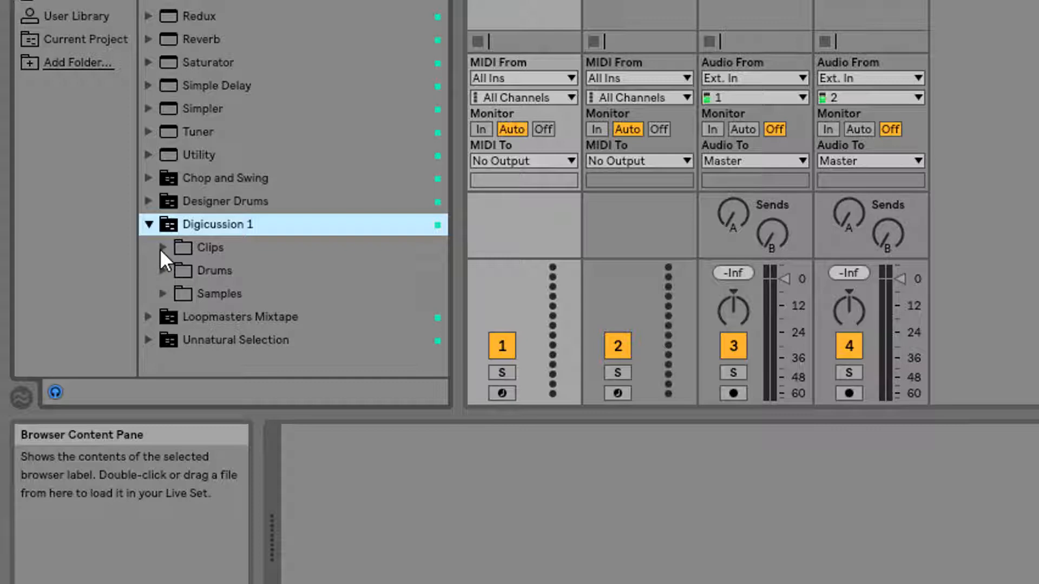
click(161, 248)
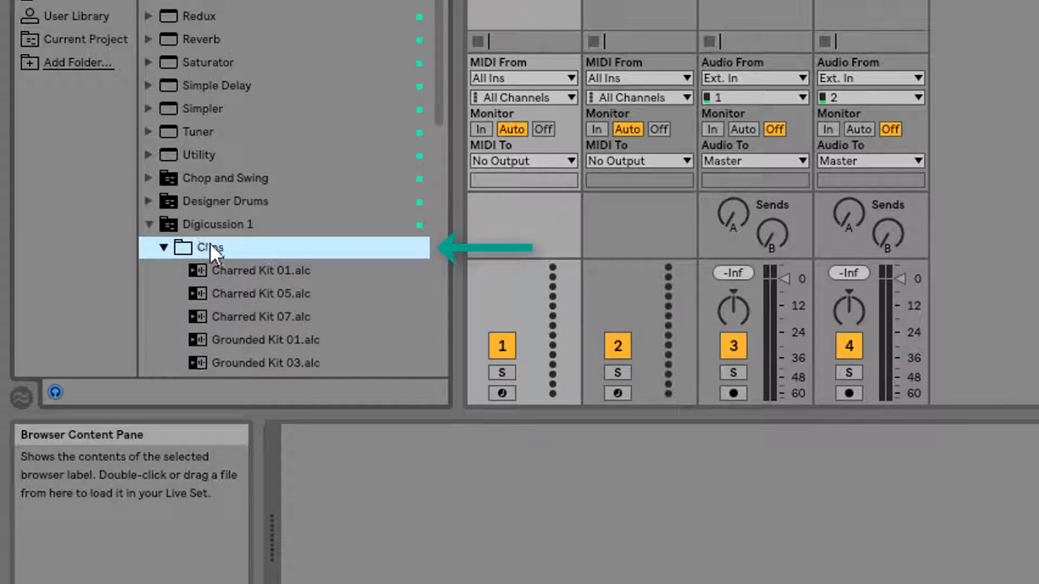
scroll(210, 243, down, 5)
scroll(211, 242, down, 5)
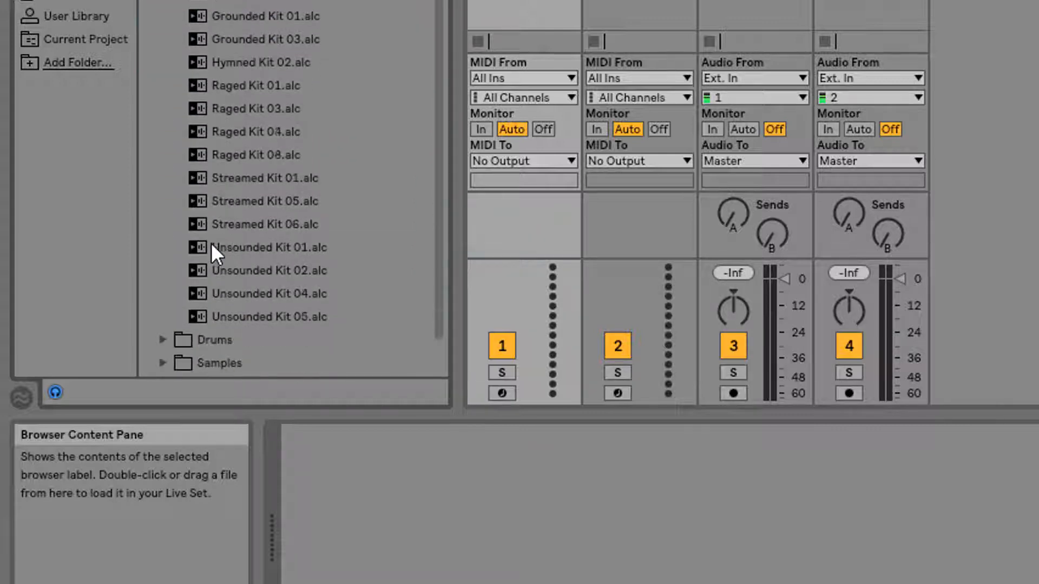
click(239, 16)
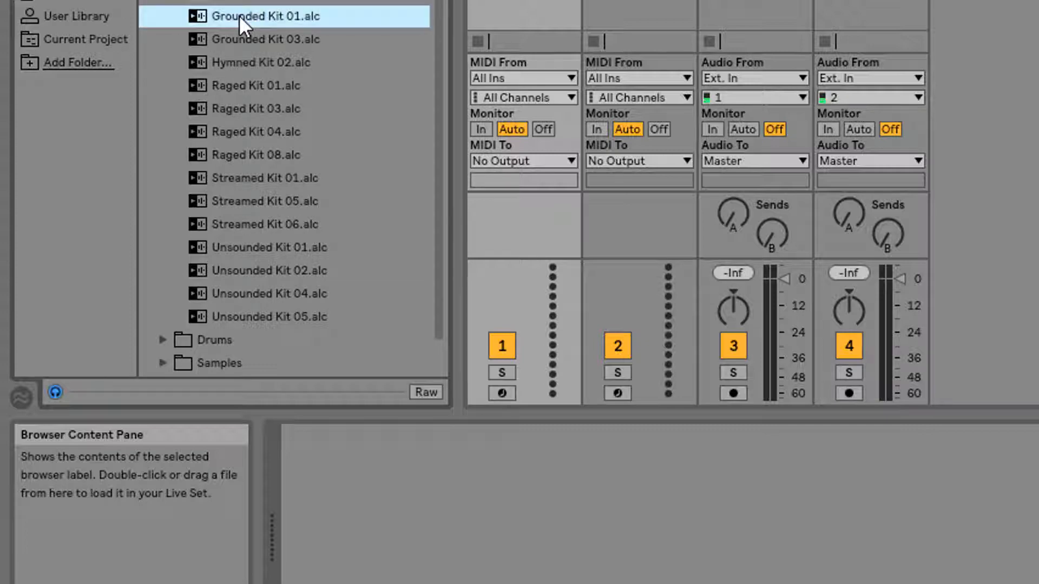
drag(239, 15, 350, 68)
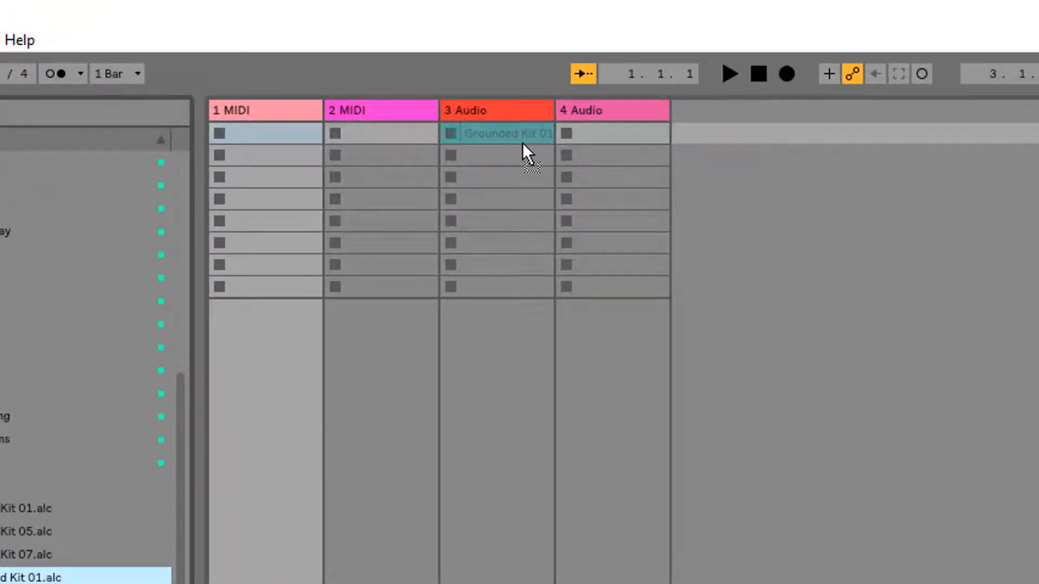
drag(528, 154, 528, 154)
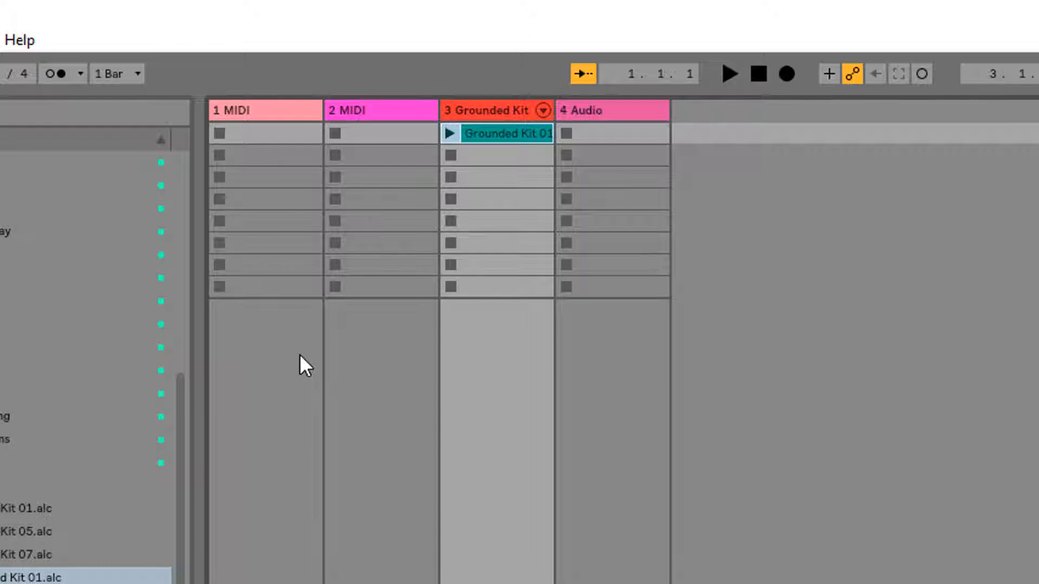
click(449, 134)
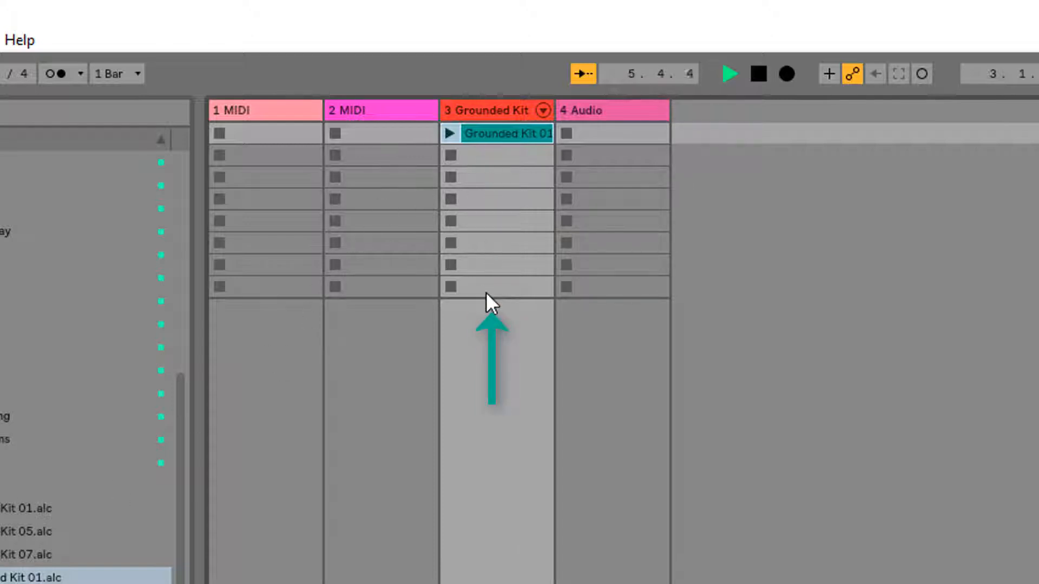
Add the Raged Kit 03, Streamed Kit 05 and Unsounded Kit 02 clips to the slots below Grounded Kit 01
drag(32, 583, 531, 165)
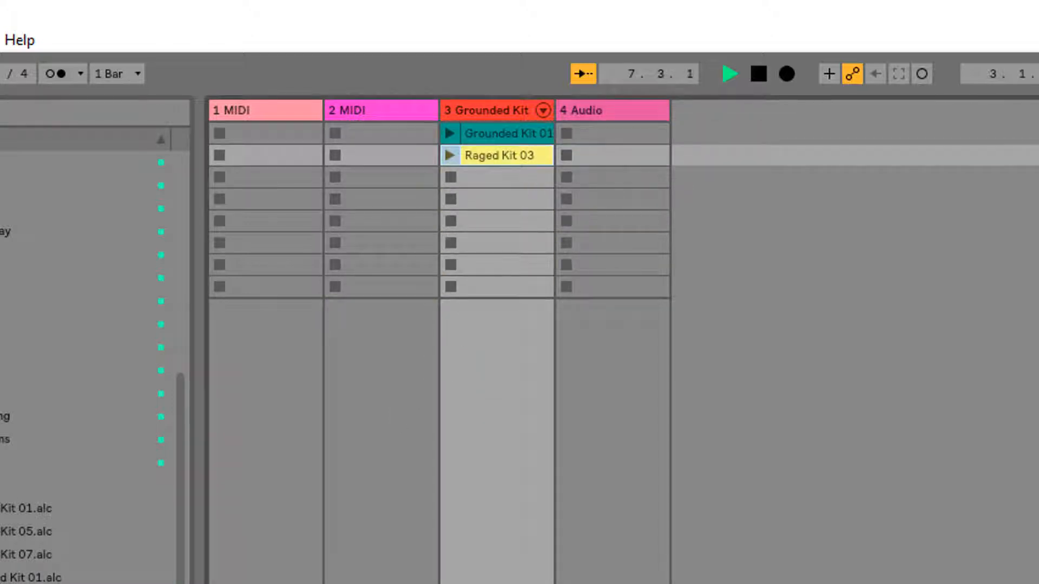
drag(26, 531, 508, 178)
drag(32, 583, 508, 217)
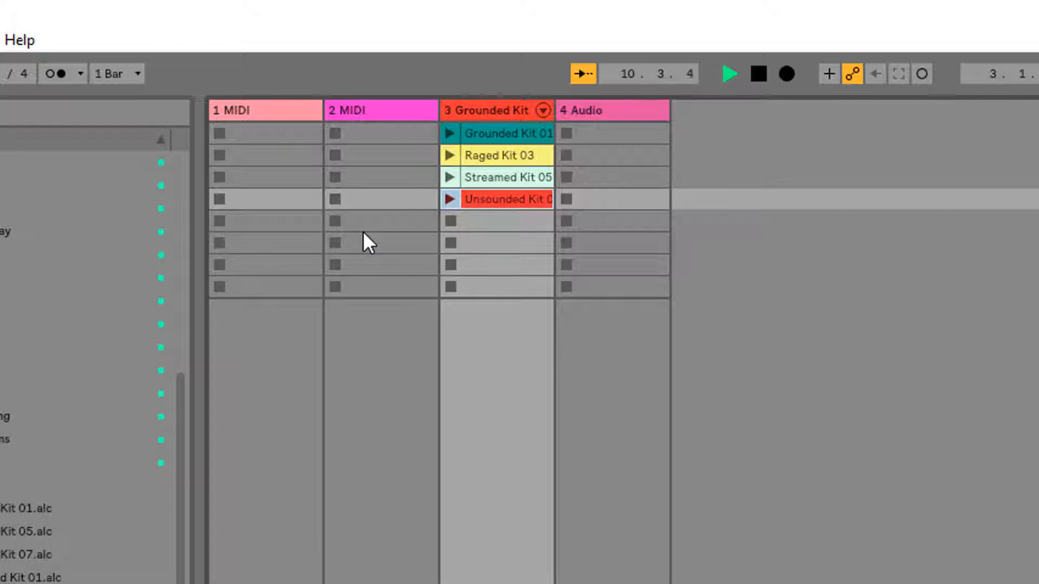
Audition the four drum clips on the Grounded Kit track by launching them in varying order, and stop playback
click(449, 199)
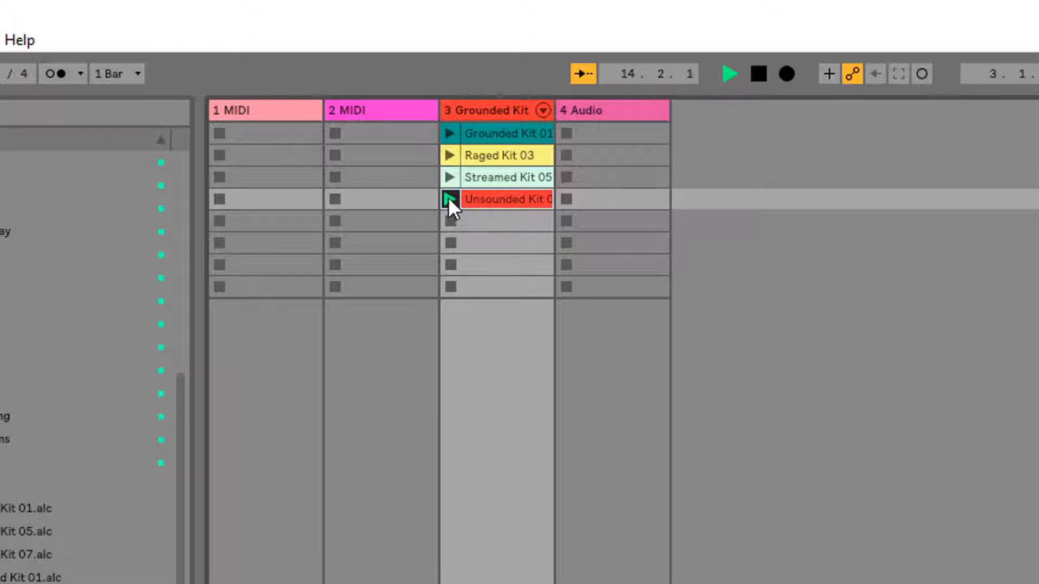
click(450, 156)
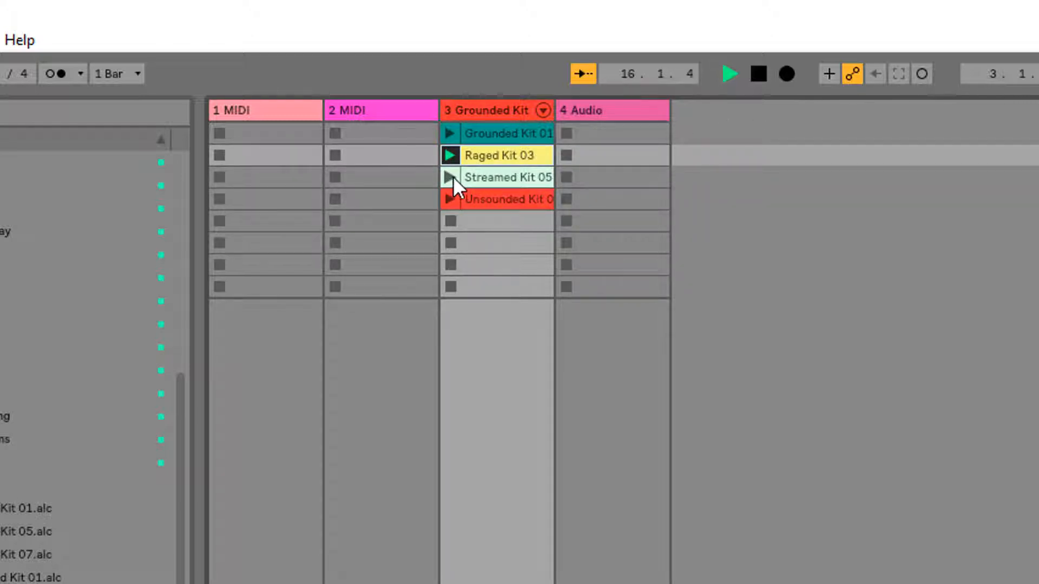
click(449, 178)
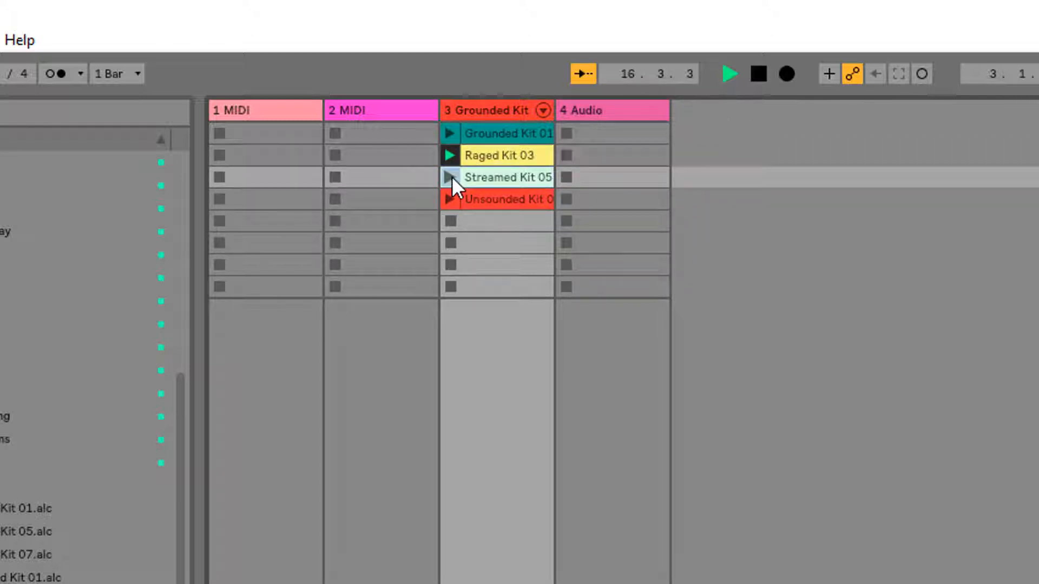
click(450, 134)
click(448, 199)
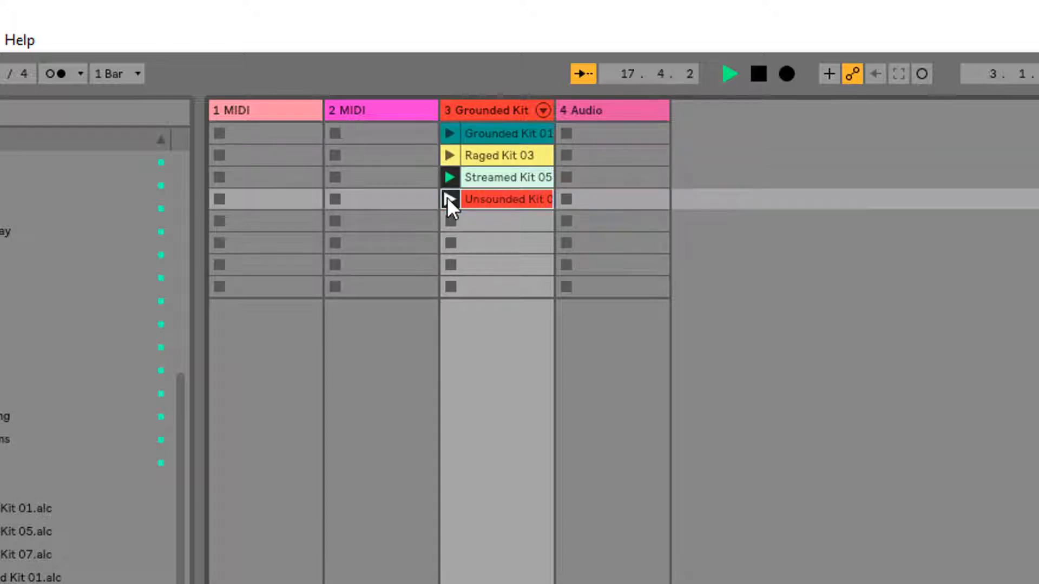
click(450, 134)
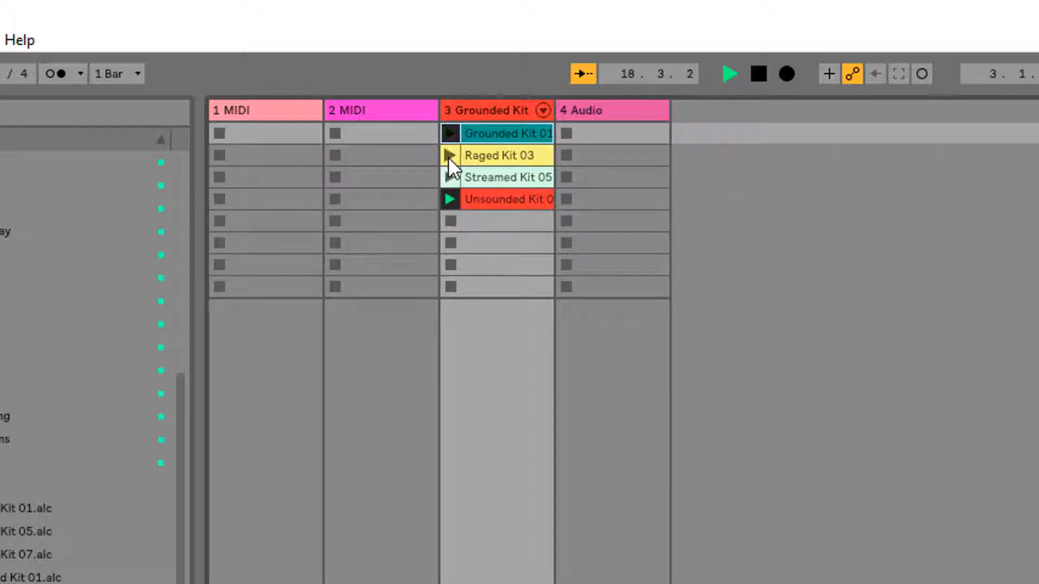
click(449, 156)
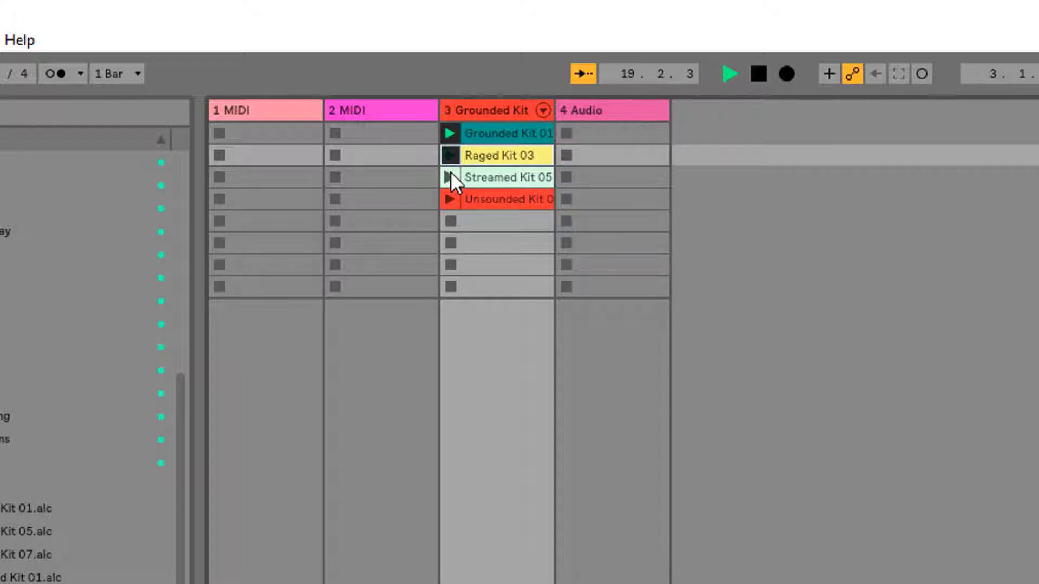
click(451, 177)
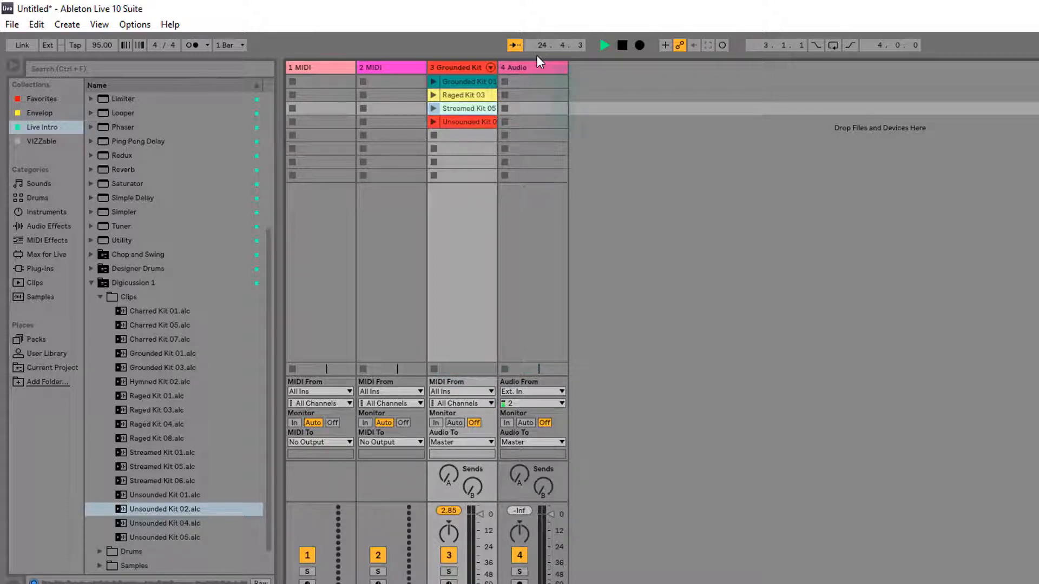
click(623, 45)
Load the Simplest Piano preset from Simpler's Piano & Keys folder onto the 1 MIDI track
click(92, 212)
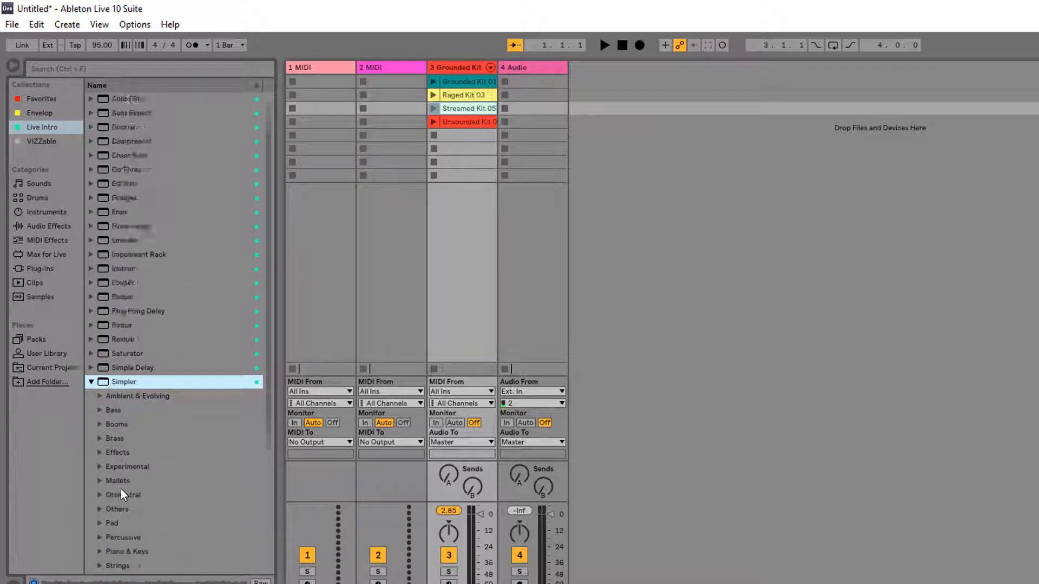
click(100, 526)
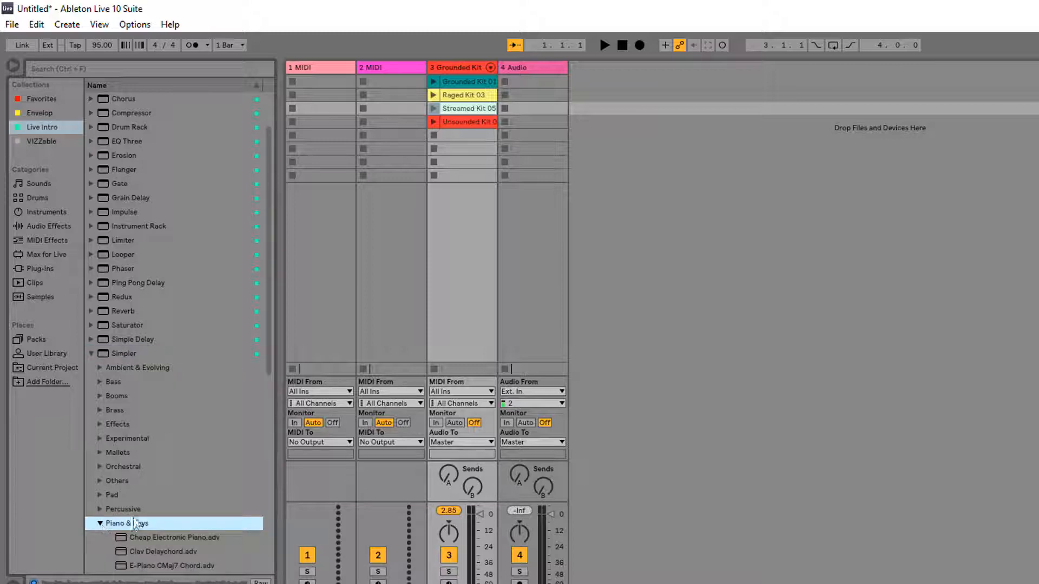
click(158, 449)
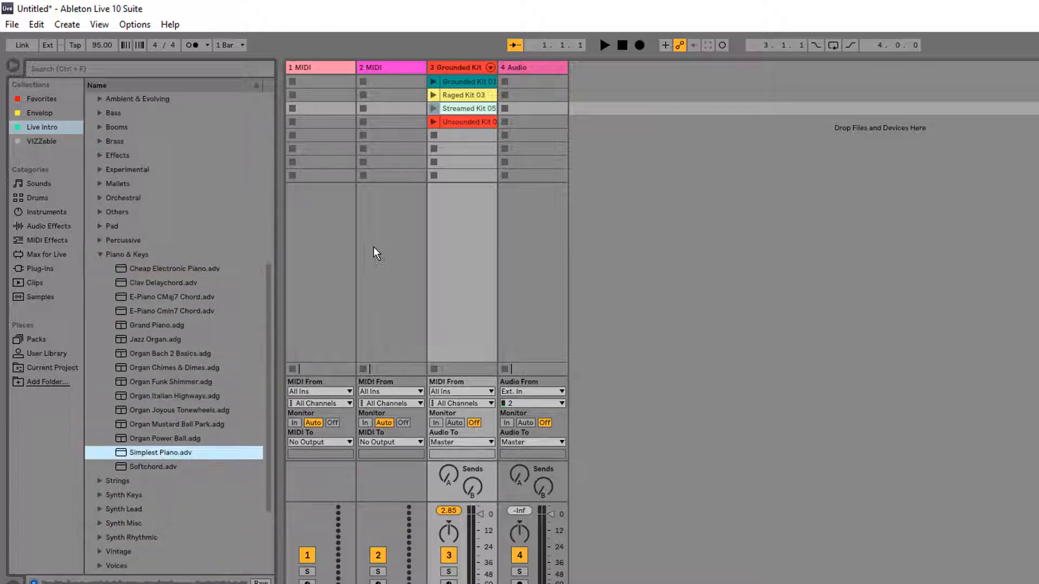
drag(320, 252, 320, 251)
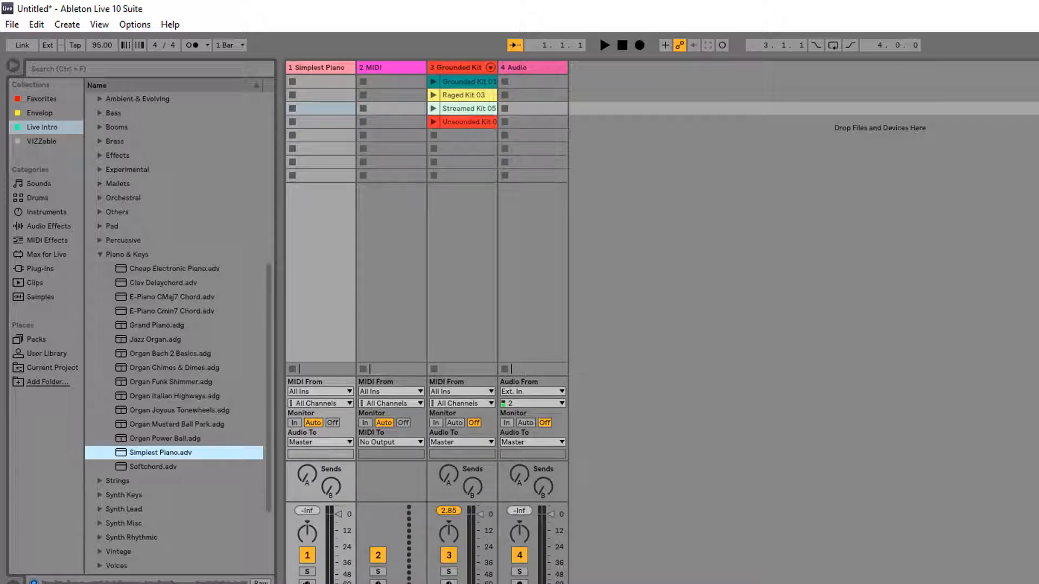
Arm the Simplest Piano track and record a piano clip into its first slot with the metronome on
click(305, 583)
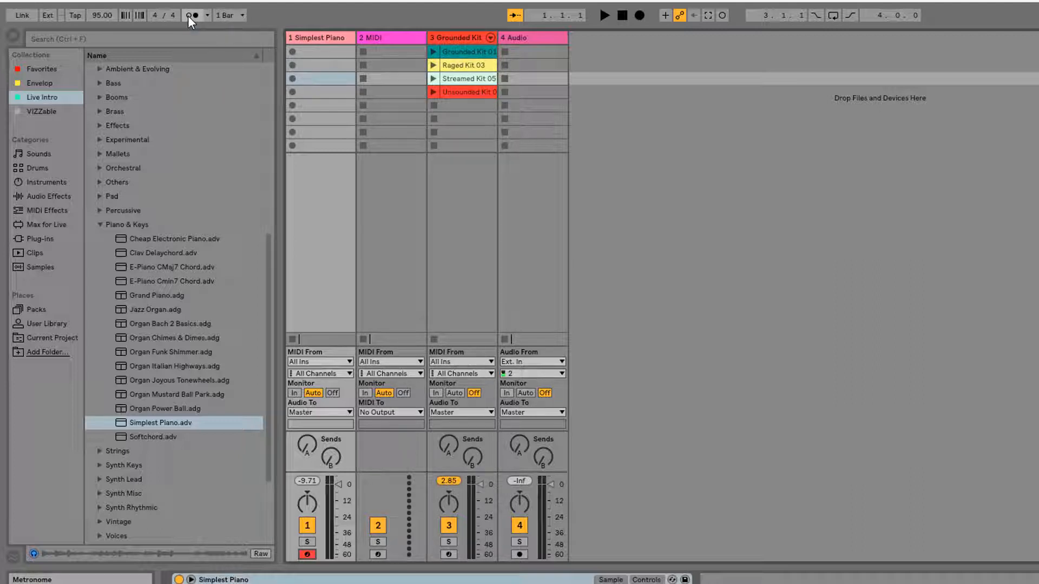
click(292, 52)
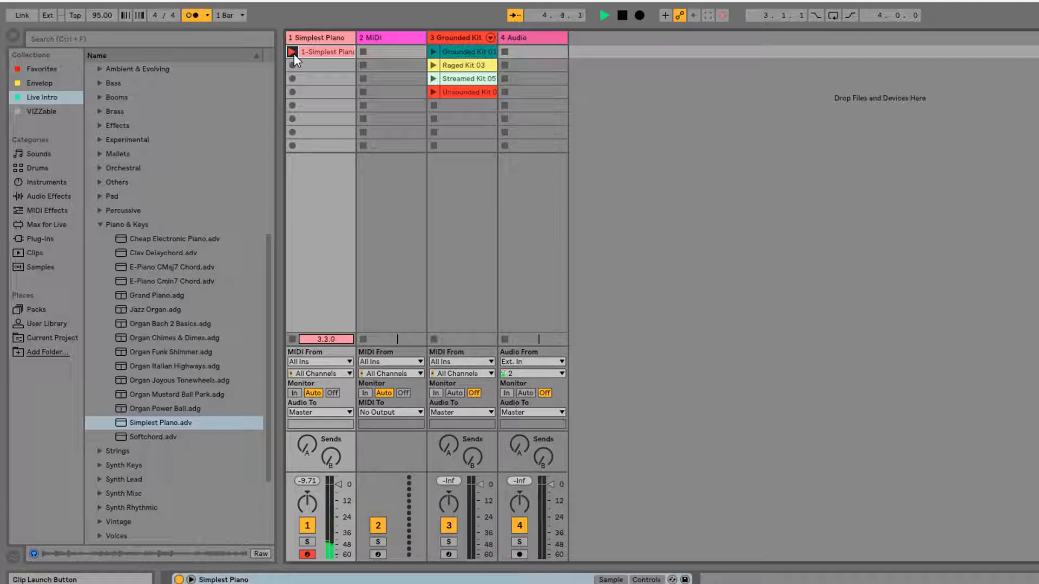
click(294, 53)
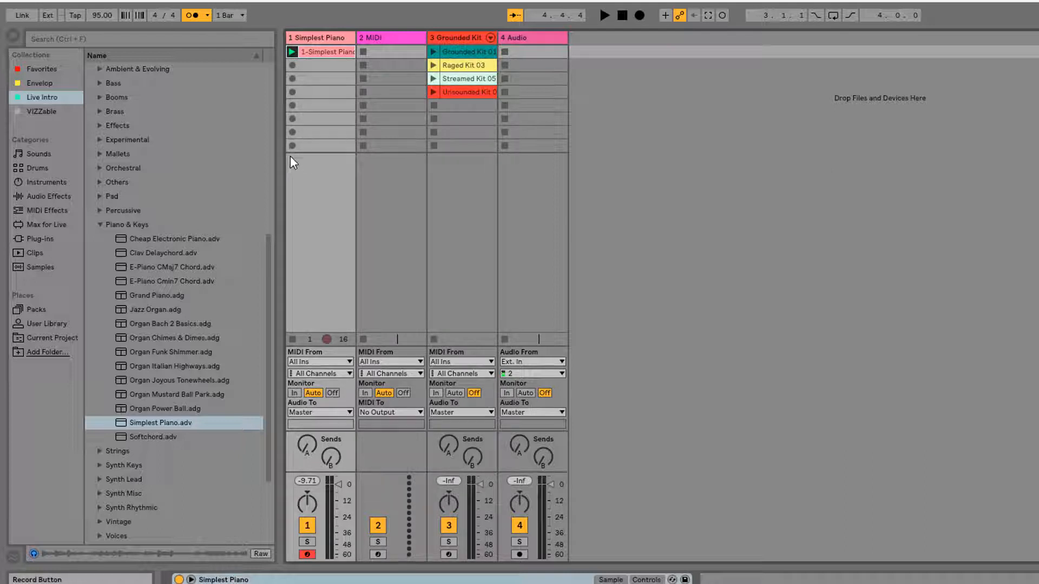
click(624, 16)
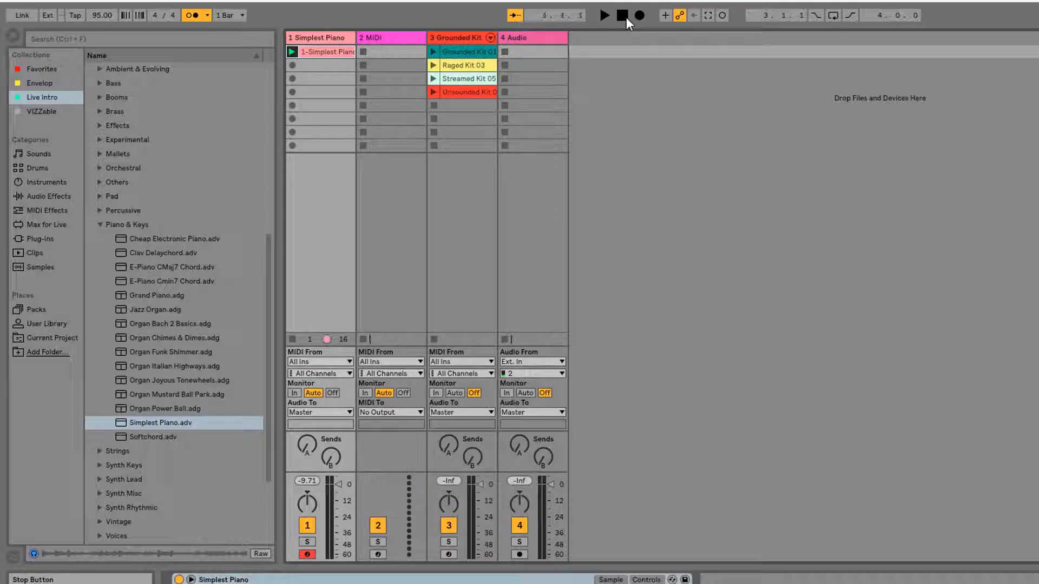
click(293, 341)
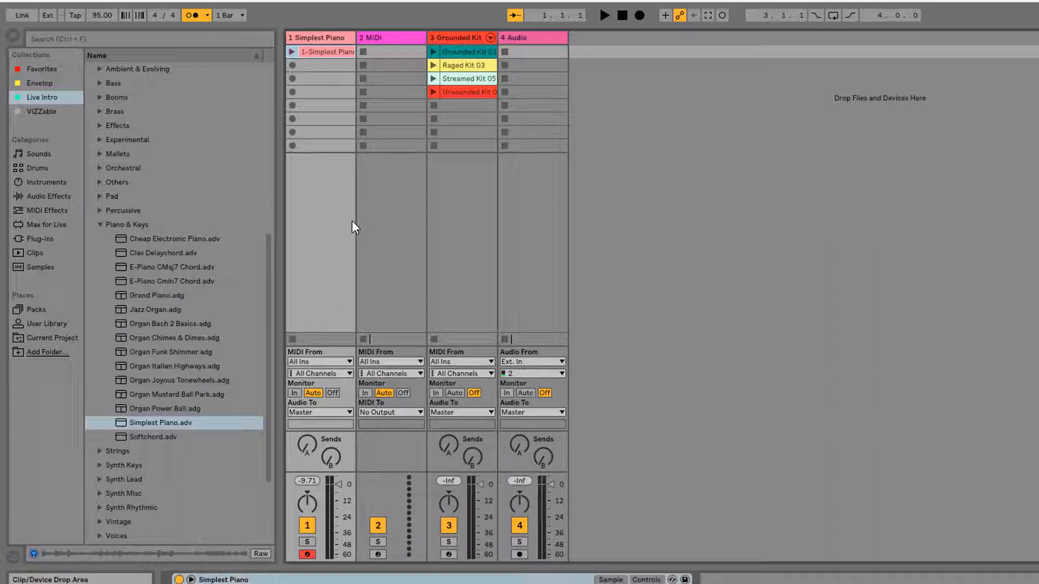
Record a short piano part onto the Simplest Piano track in the Arrangement View
key(Tab)
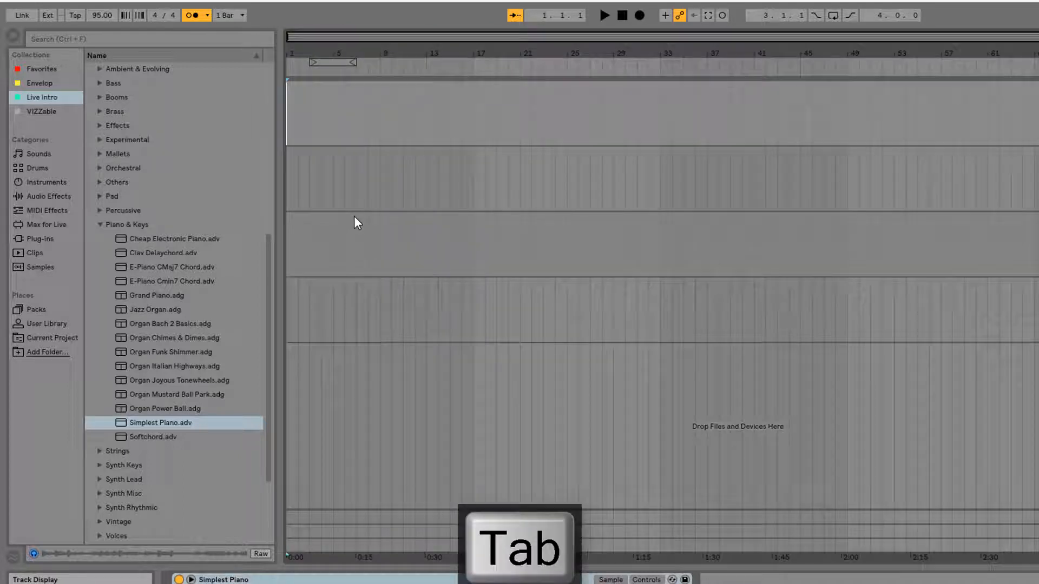
click(641, 17)
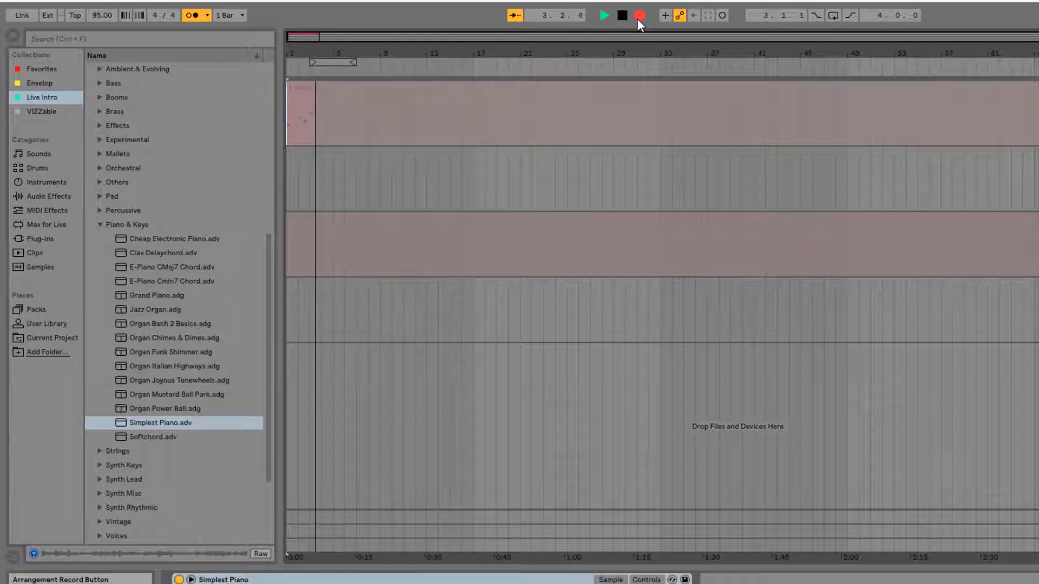
click(619, 15)
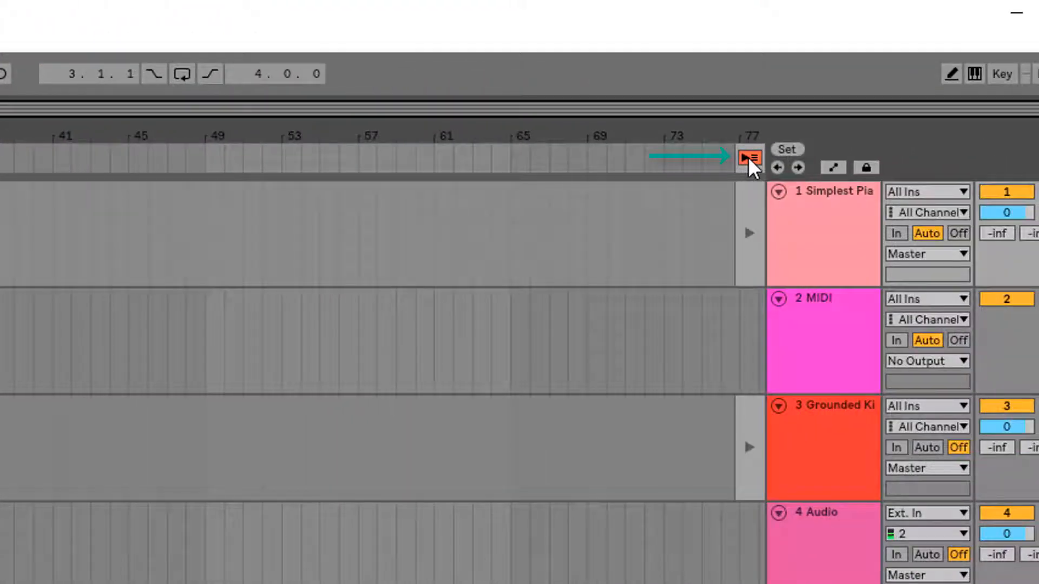
Return all tracks to arrangement playback and play the recorded piano part from the start
click(750, 158)
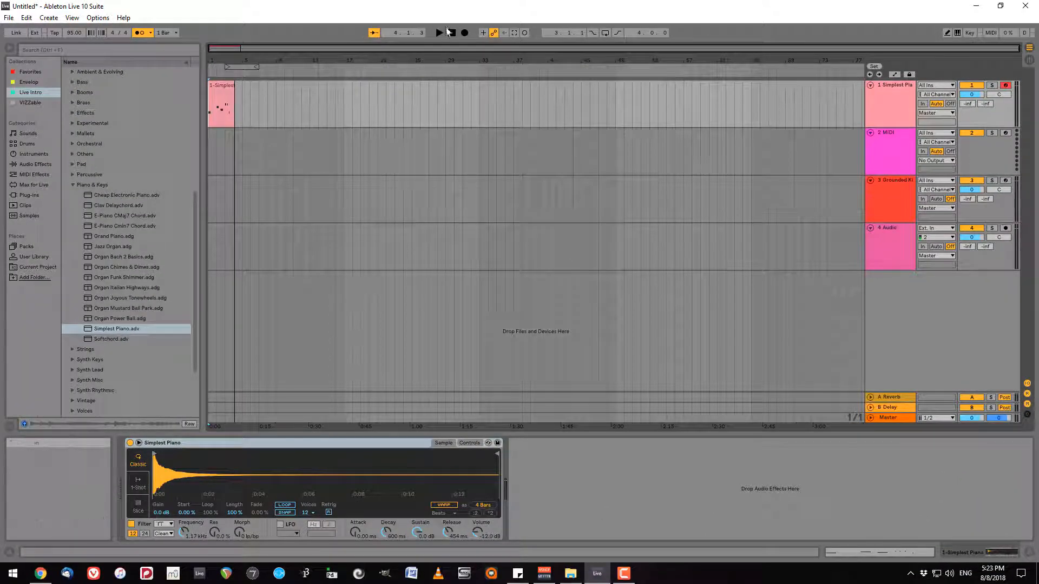
click(449, 31)
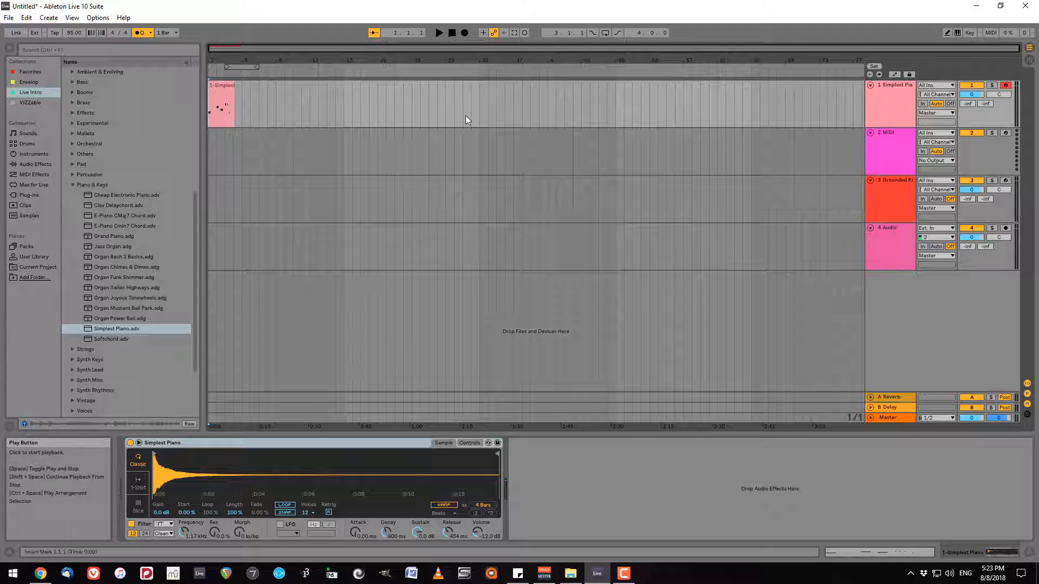
key(space)
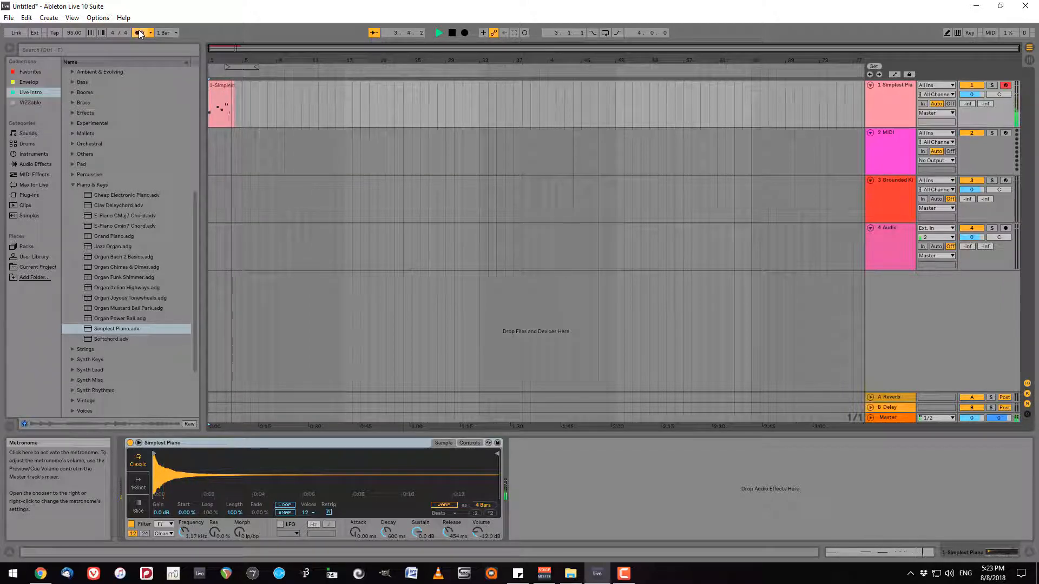
key(space)
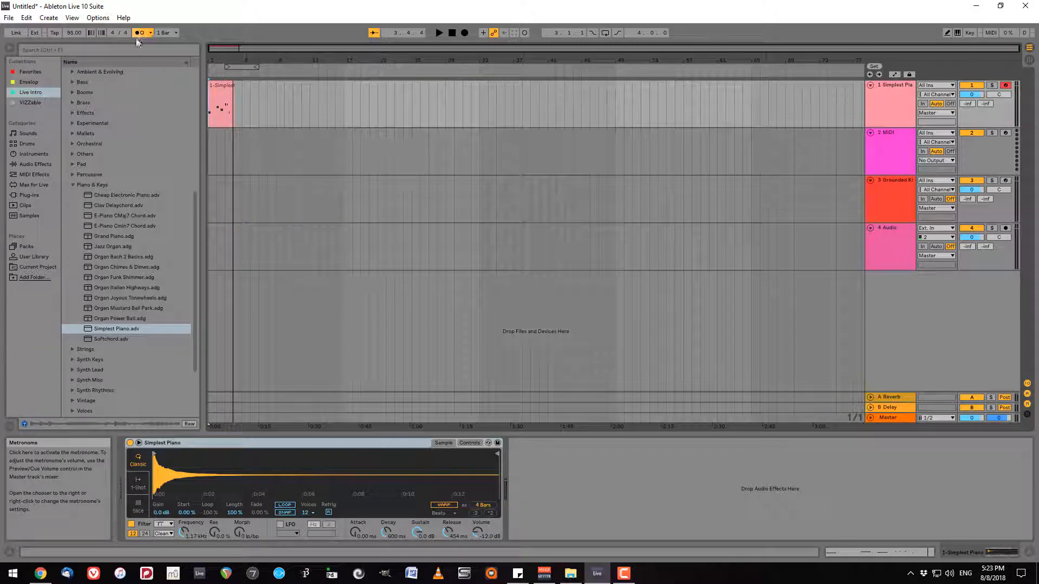
Load the play_VST_x64 plug-in from the Favorites collection onto the 2 MIDI track in the Session View
key(Tab)
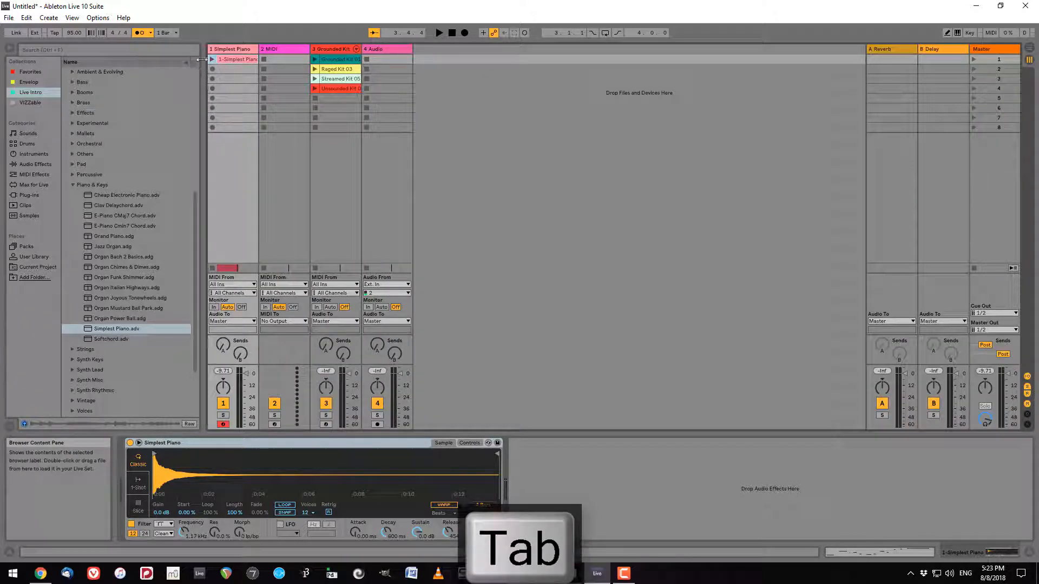
click(70, 184)
click(39, 71)
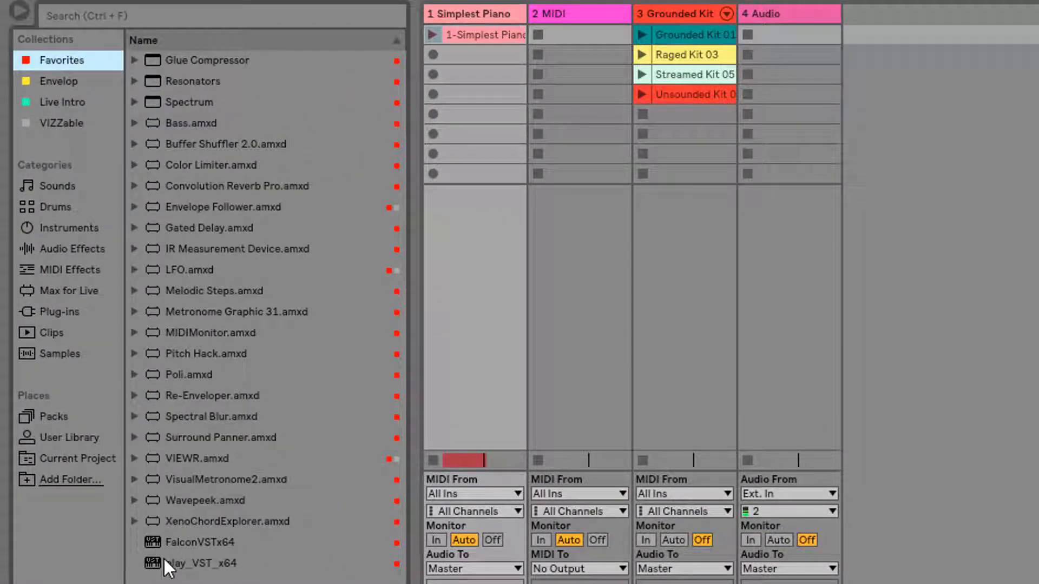
drag(164, 559, 568, 271)
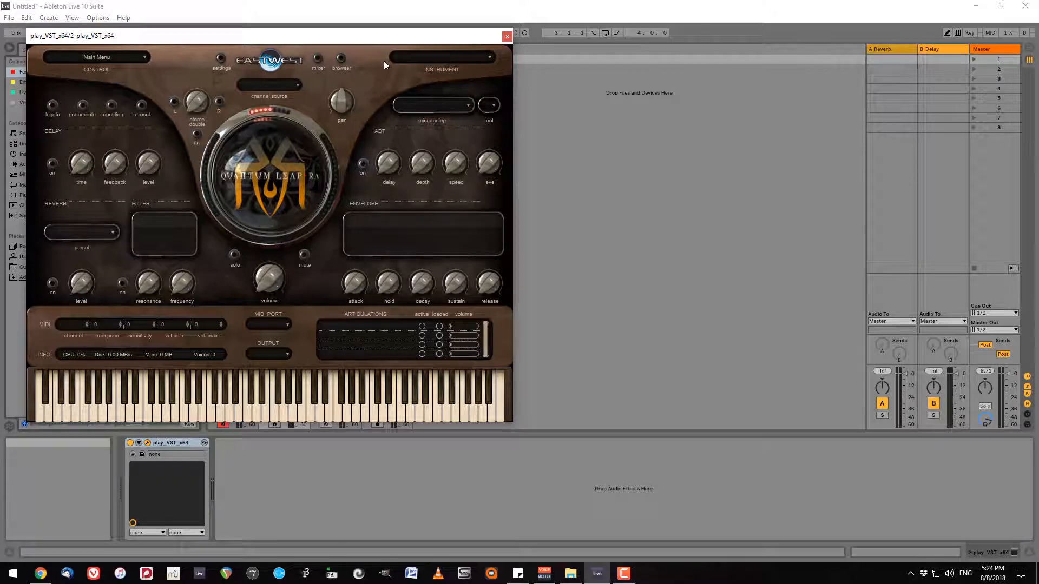
Load the QLSV KS LONG script from EW Solo Violin's 04 KS folder into the plug-in and close its window
click(340, 57)
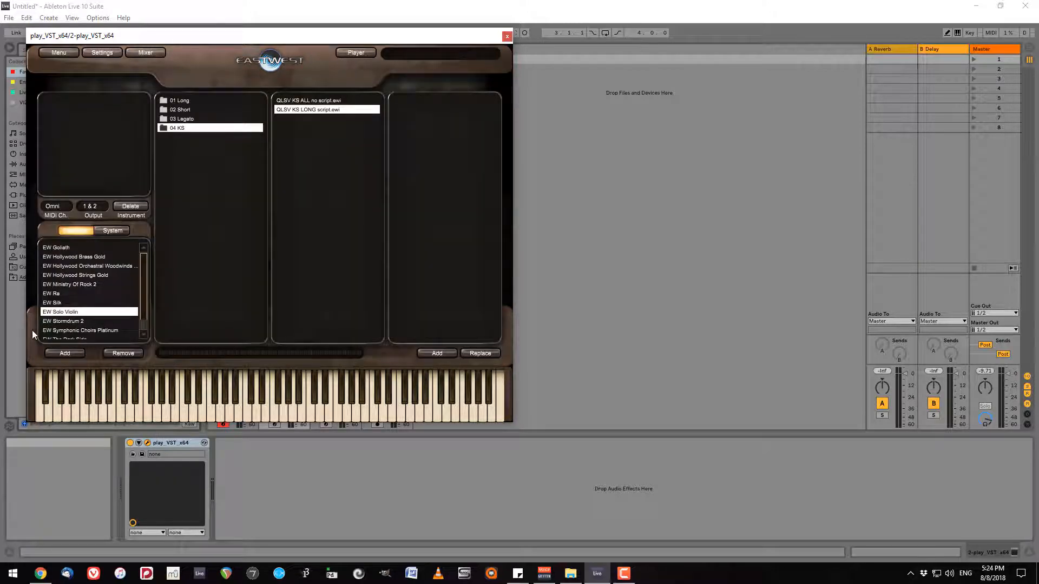
click(65, 310)
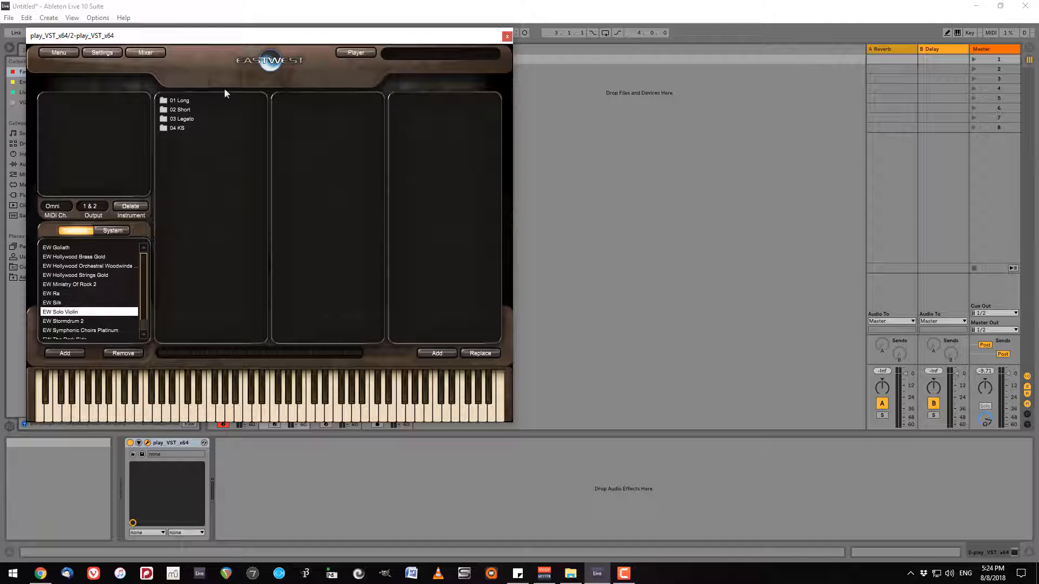
click(184, 128)
click(313, 109)
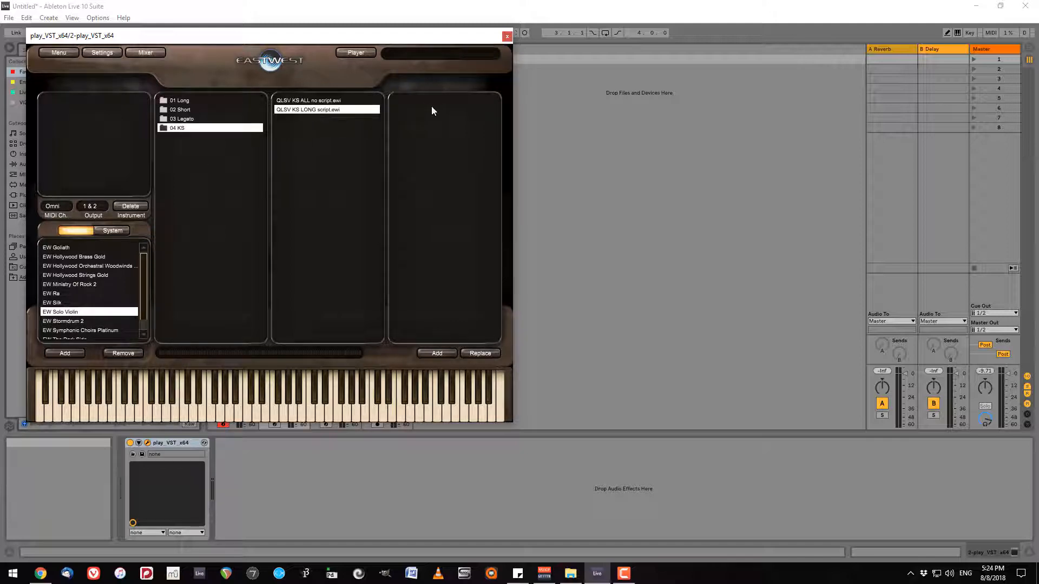
click(438, 354)
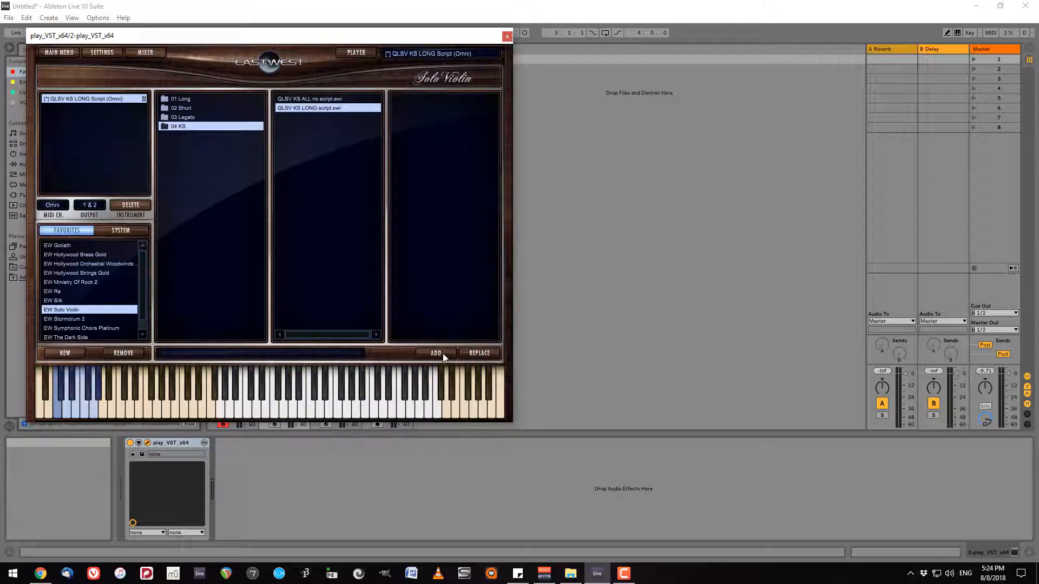
click(507, 37)
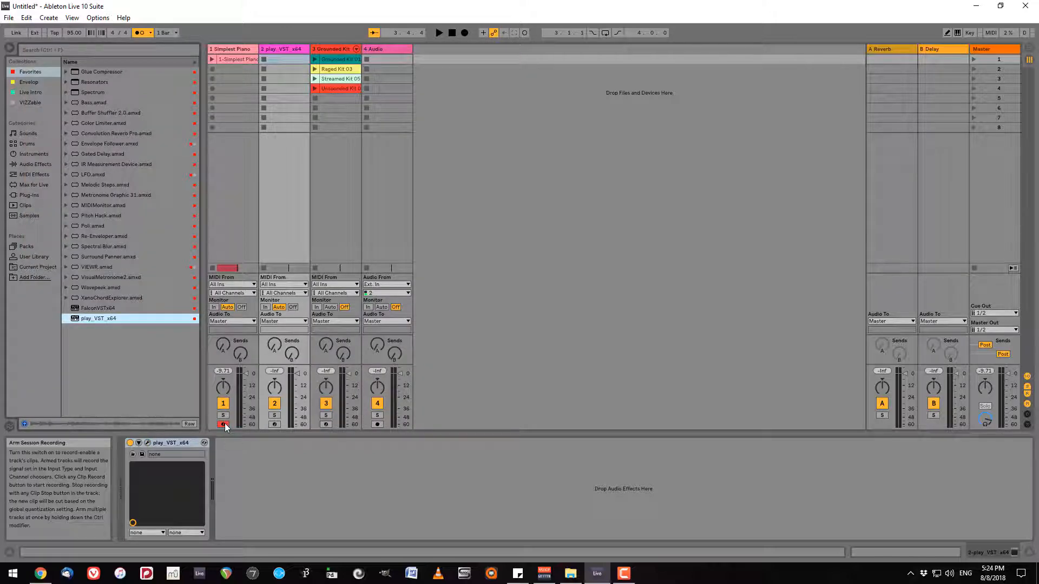
Arm the play_VST_x64 track, record a violin clip into its first slot, and return the stopped transport to the start
click(275, 424)
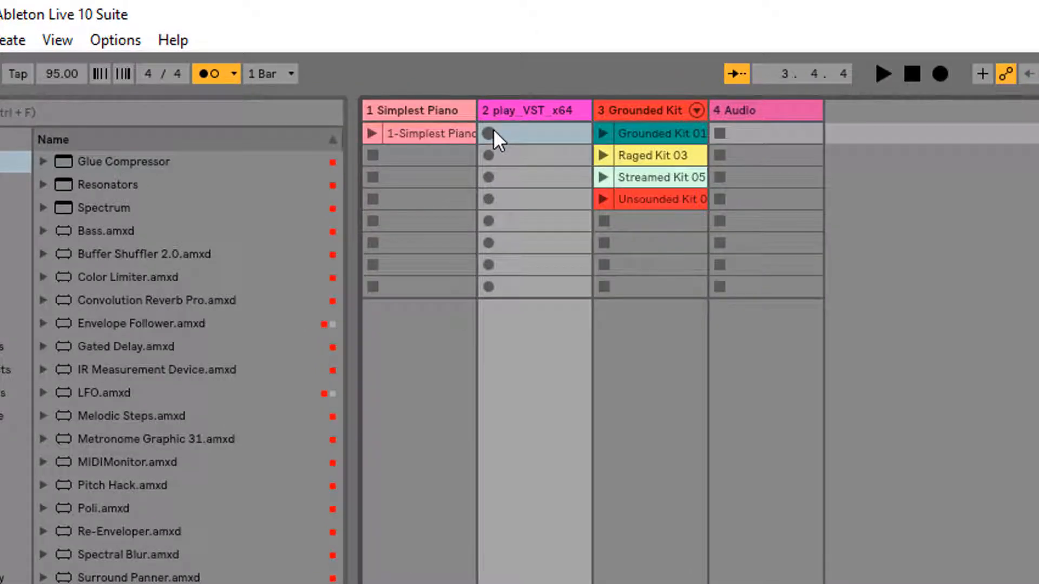
click(490, 132)
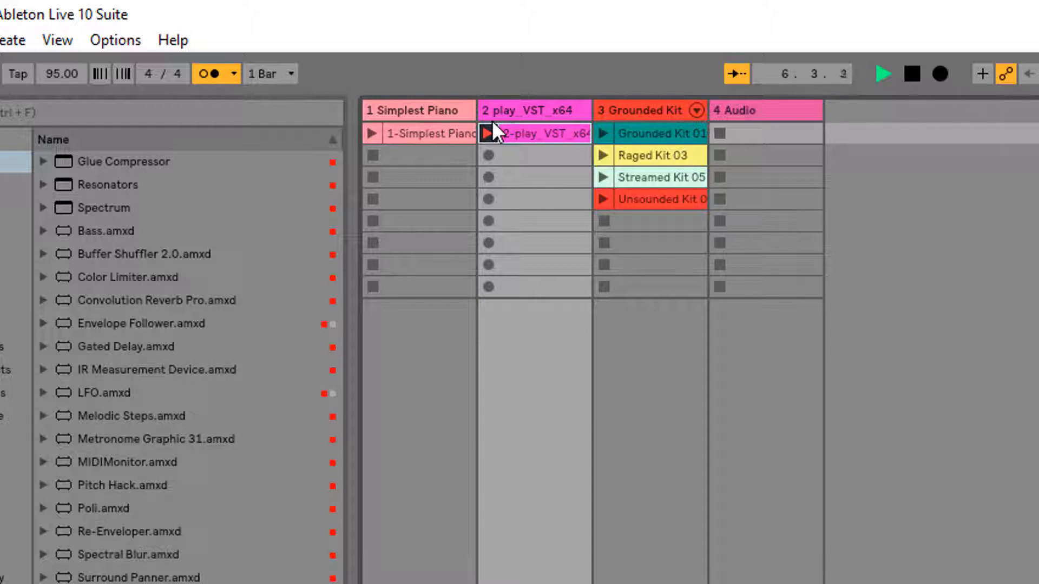
key(space)
click(918, 68)
click(557, 583)
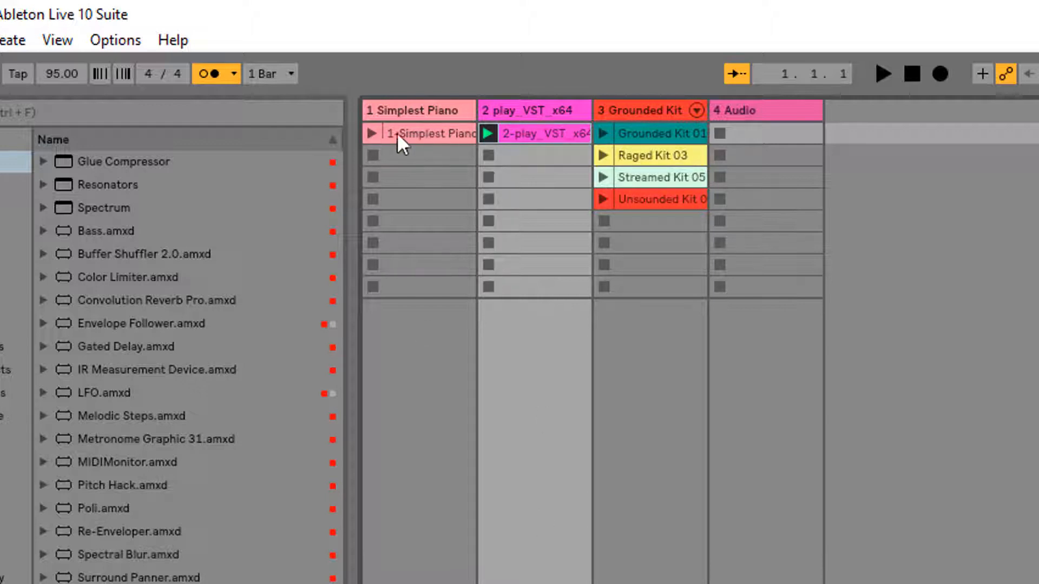
Play the recorded Simplest Piano clip together with the play_VST_x64 clip and turn off the metronome
click(371, 133)
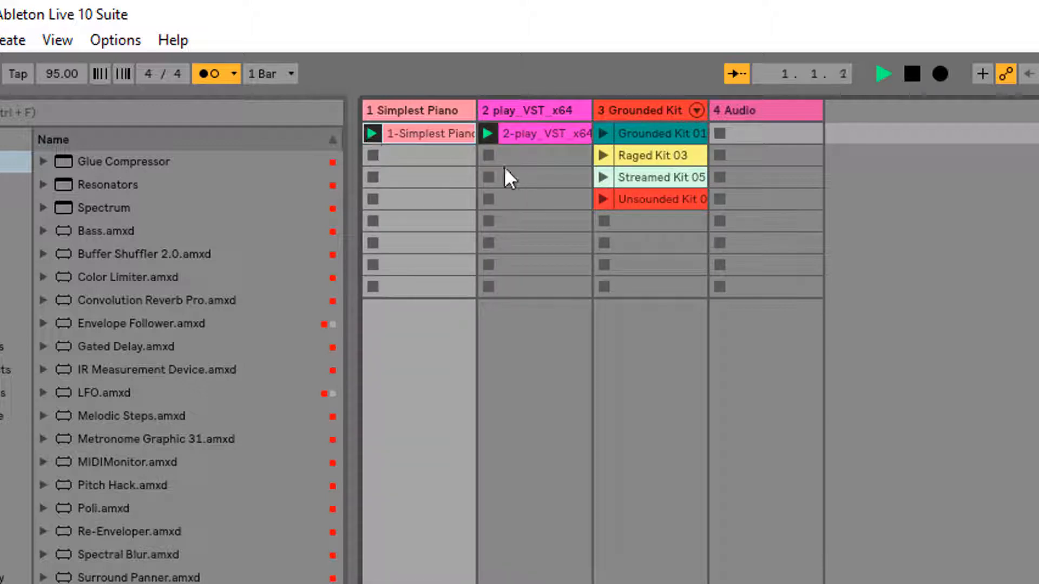
click(212, 73)
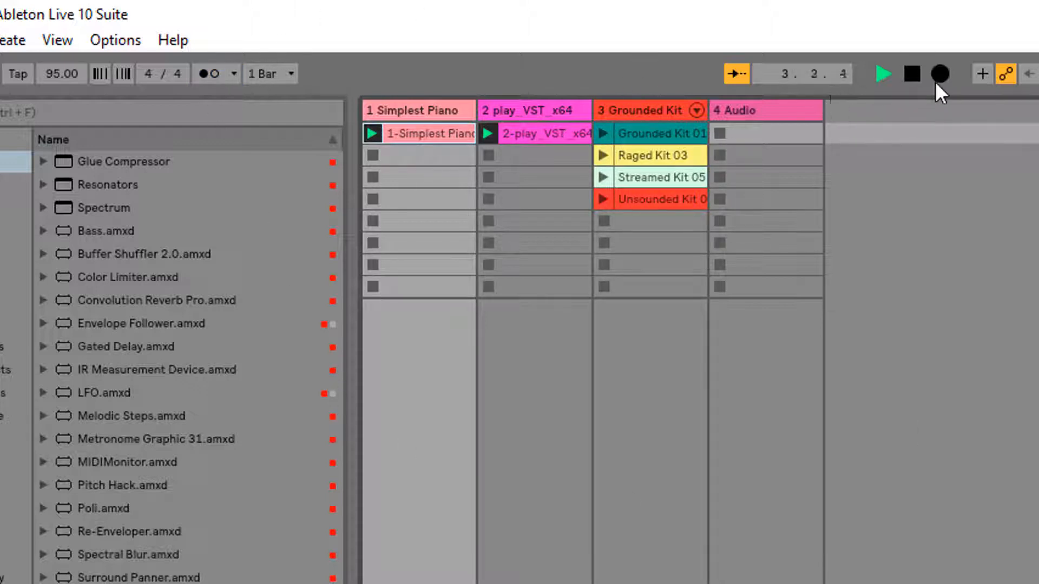
click(912, 75)
Audition the four drum clips on the Grounded Kit track one after another and stop playback
click(603, 134)
click(604, 158)
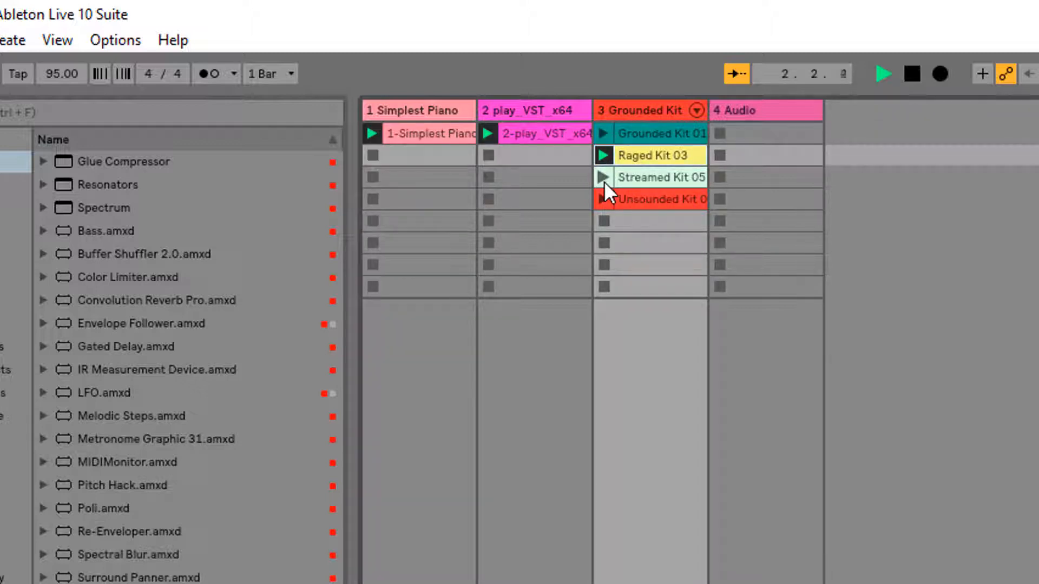
click(603, 178)
click(604, 132)
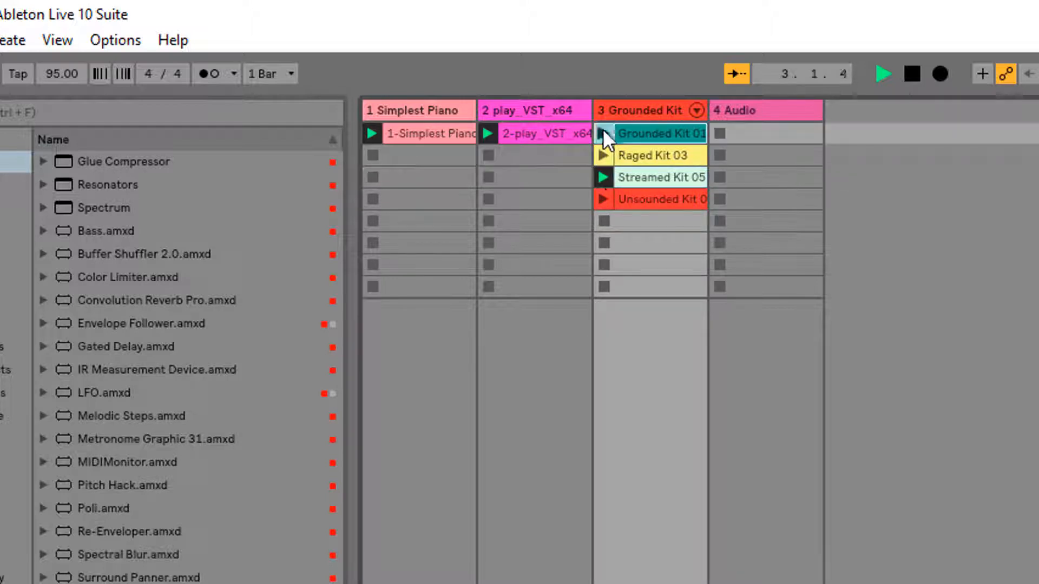
click(604, 200)
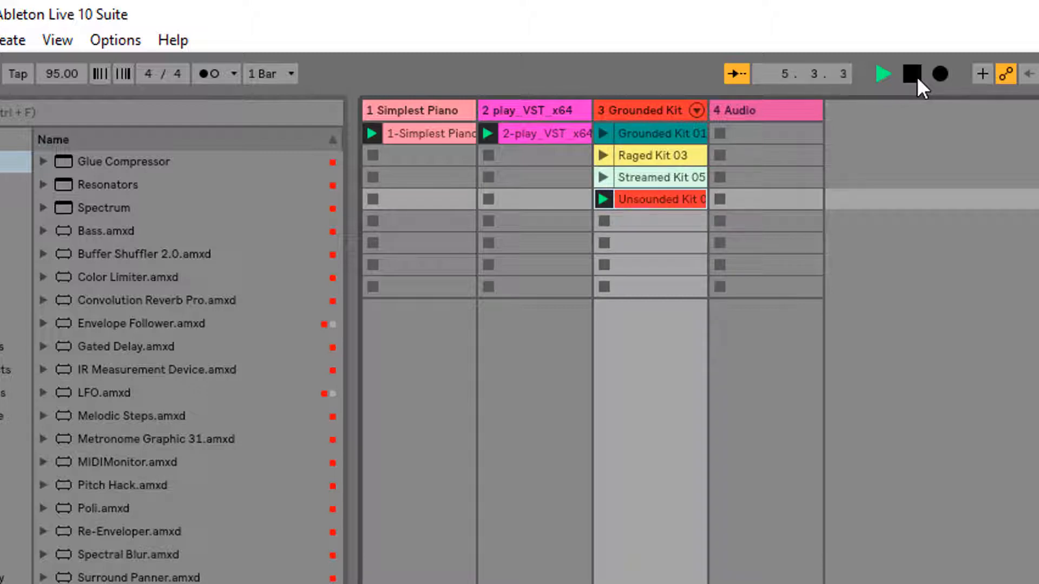
click(913, 73)
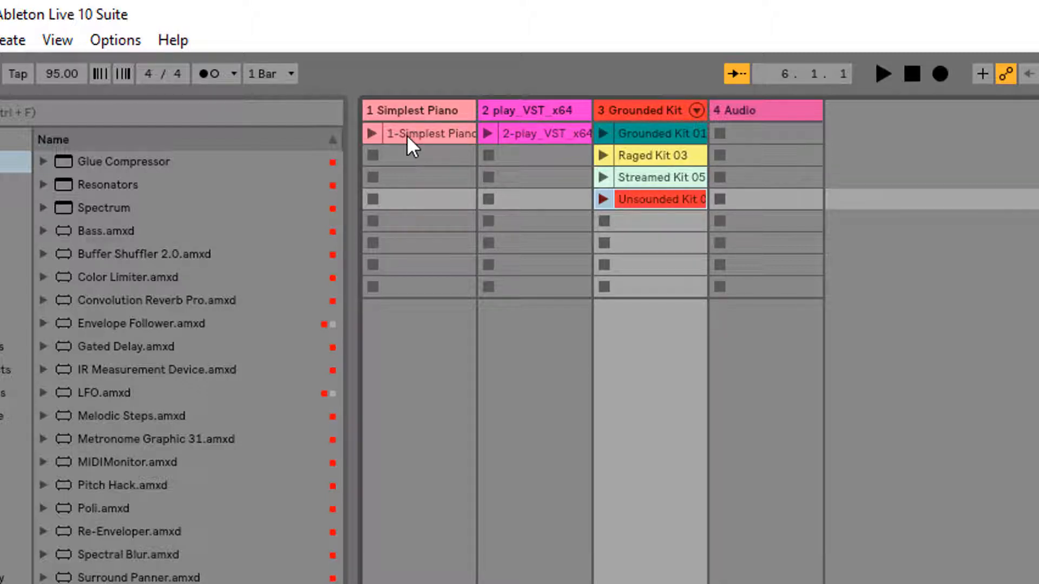
Copy the Simplest Piano clip to the play_VST_x64 track's third slot and the play_VST_x64 clip to the Simplest Piano track's third slot
click(408, 138)
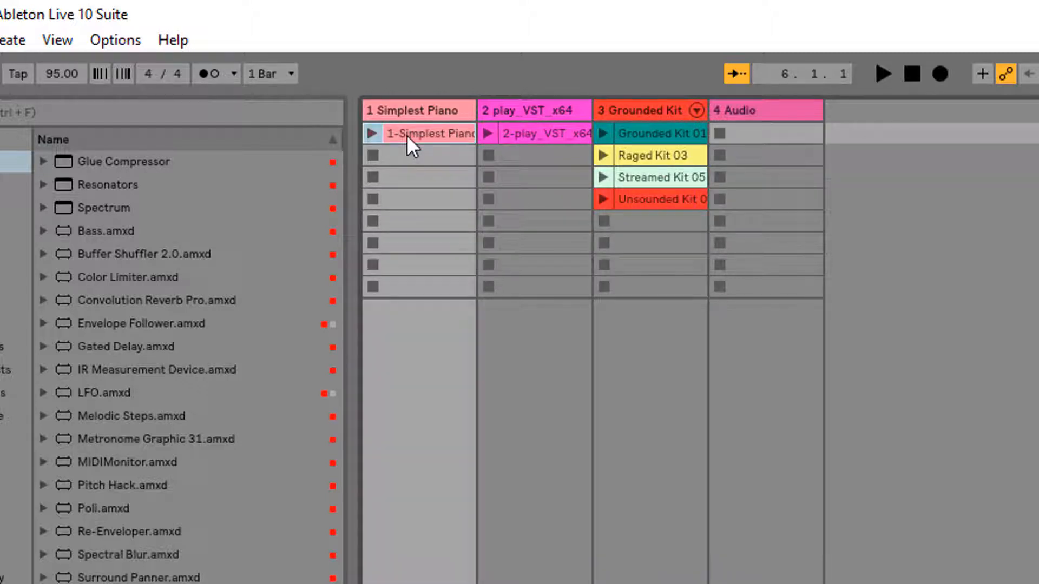
drag(407, 136, 541, 178)
key(ctrl)
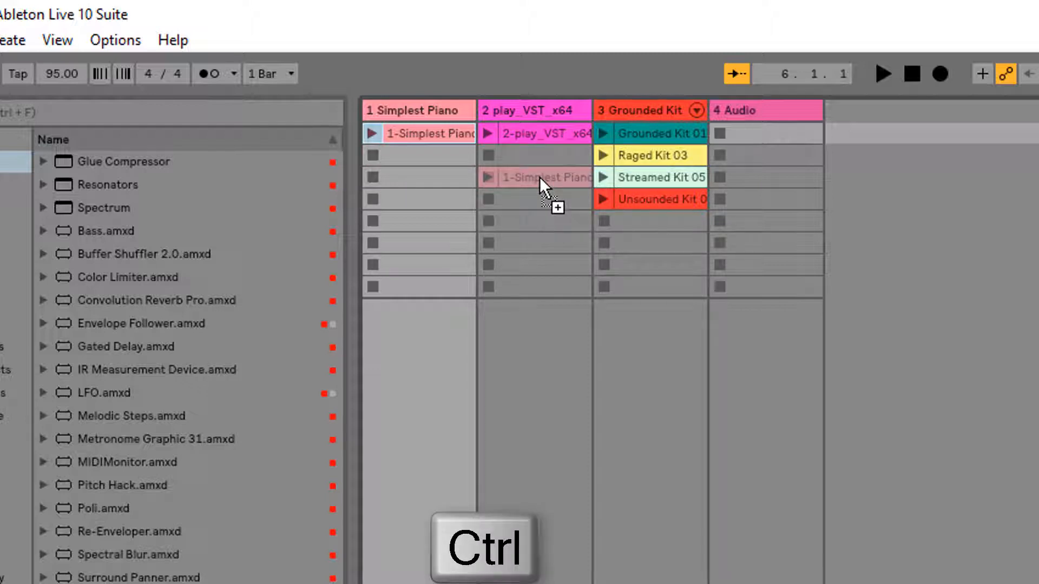
drag(540, 179, 544, 180)
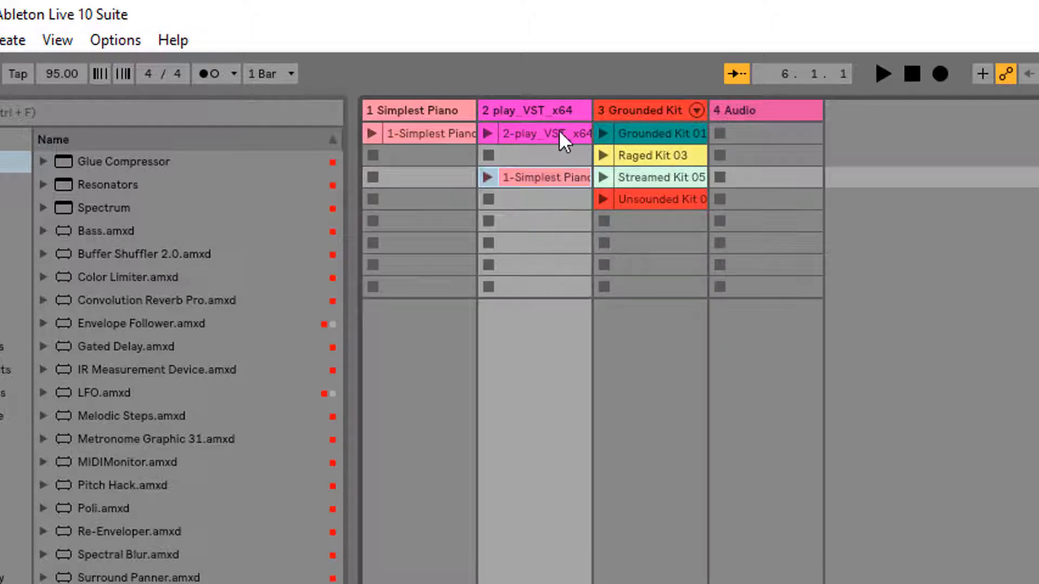
key(ctrl)
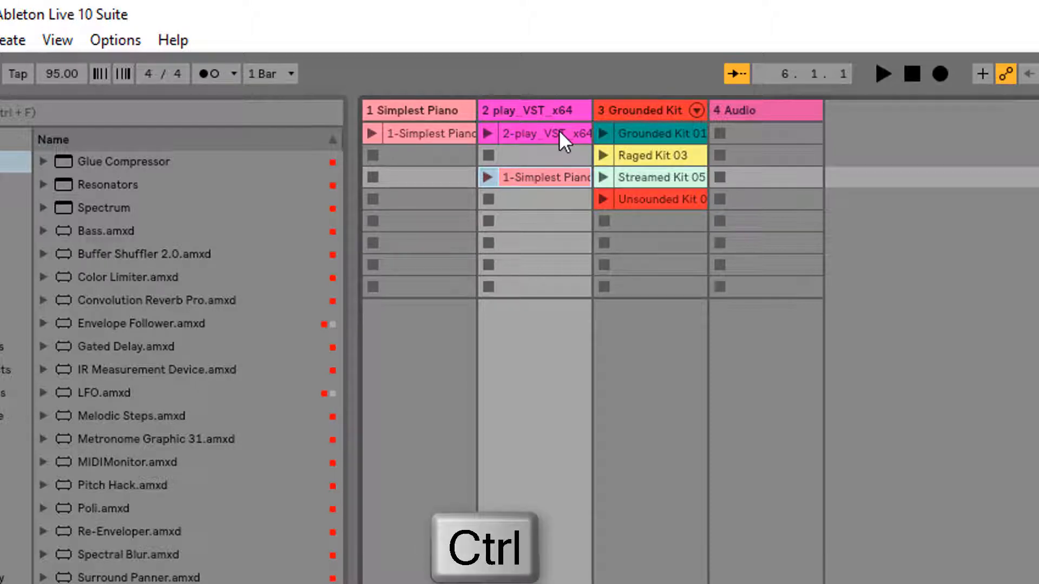
drag(563, 142, 400, 175)
Delete the extra Simplest Piano clip copy from the fifth slot of the Simplest Piano track
click(997, 276)
click(430, 221)
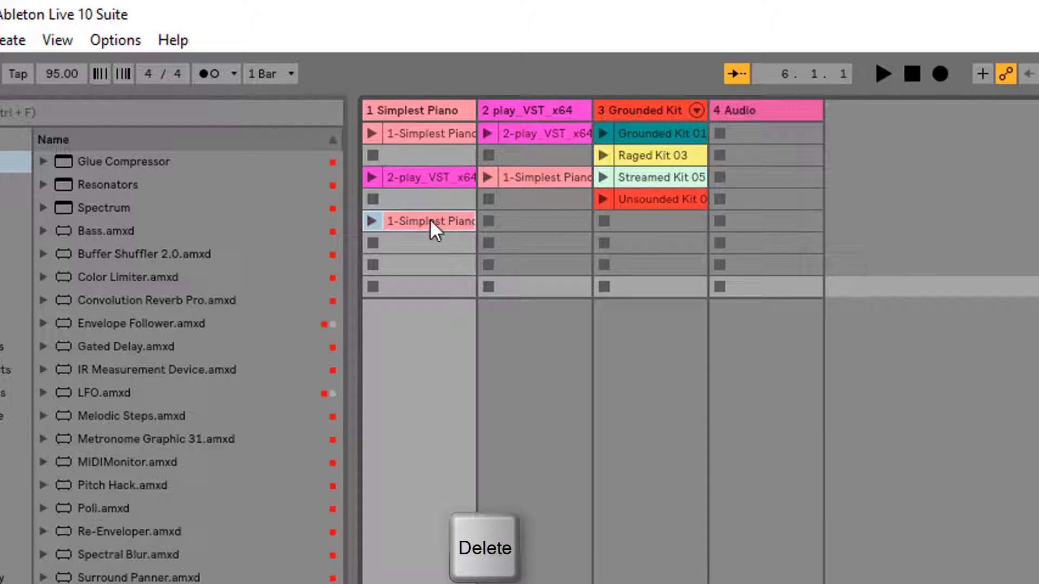
key(Delete)
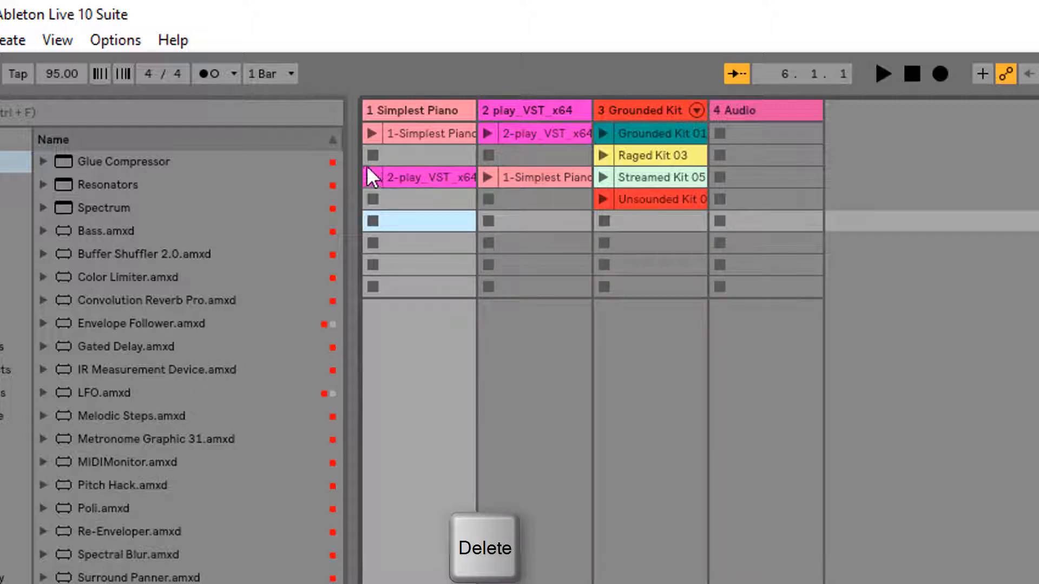
Return to the song start and audition the copied clips in the third slots of the Simplest Piano and play_VST_x64 tracks
click(911, 73)
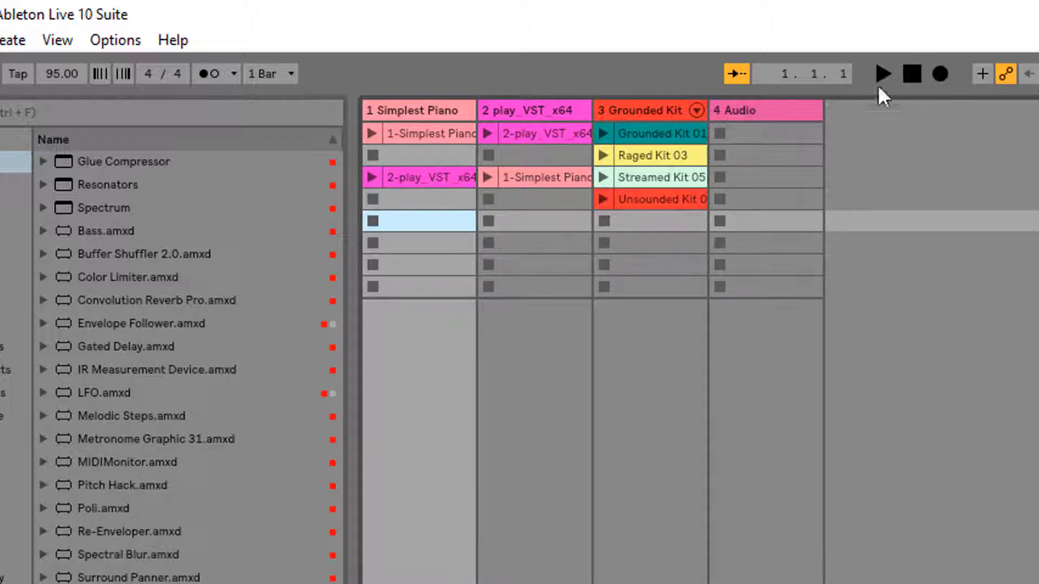
click(372, 177)
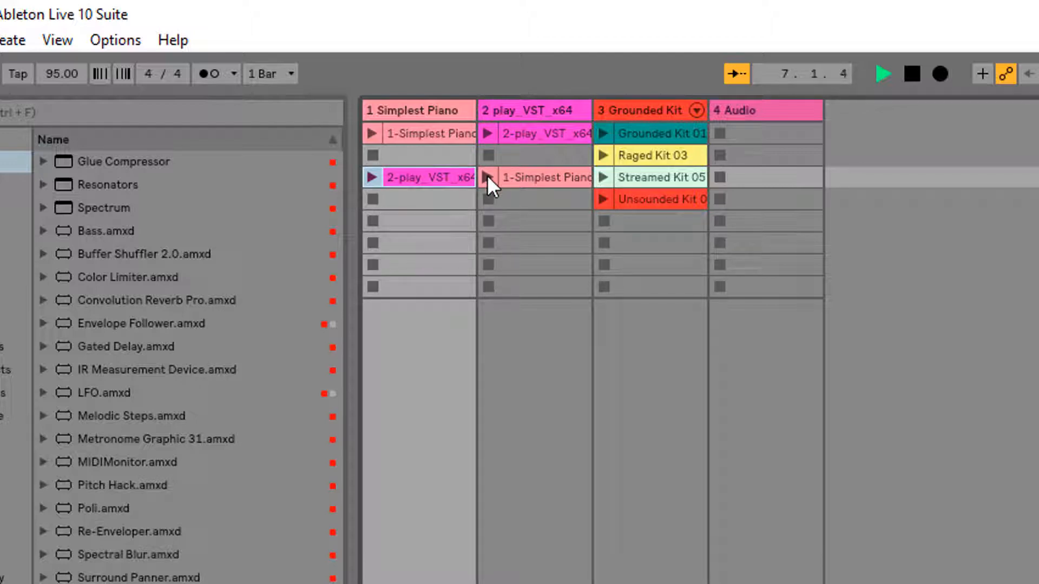
click(488, 177)
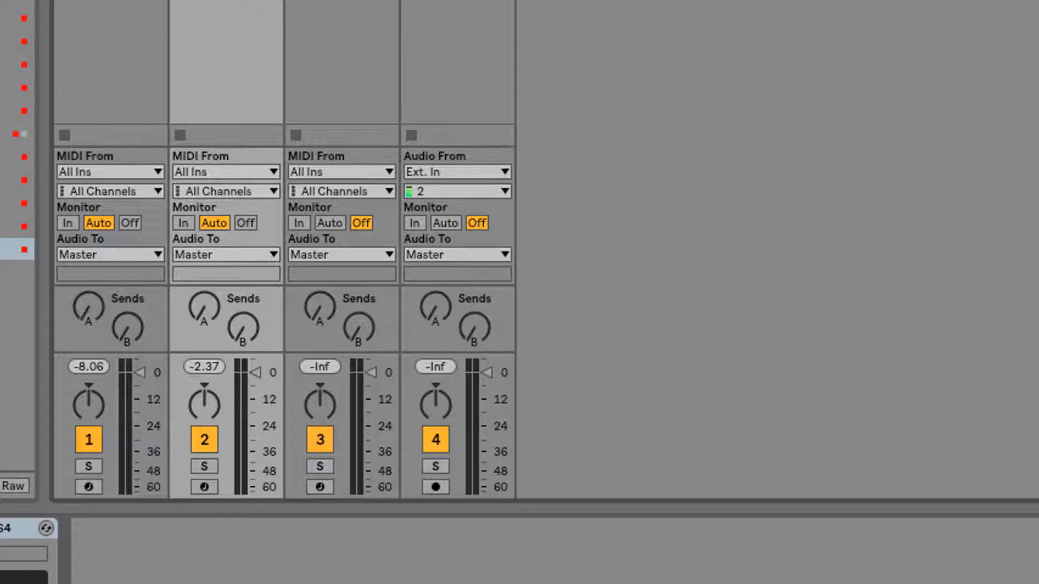
Switch to the Arrangement View and zoom the timeline in and out around the recorded piano clip
key(Tab)
key(Tab)
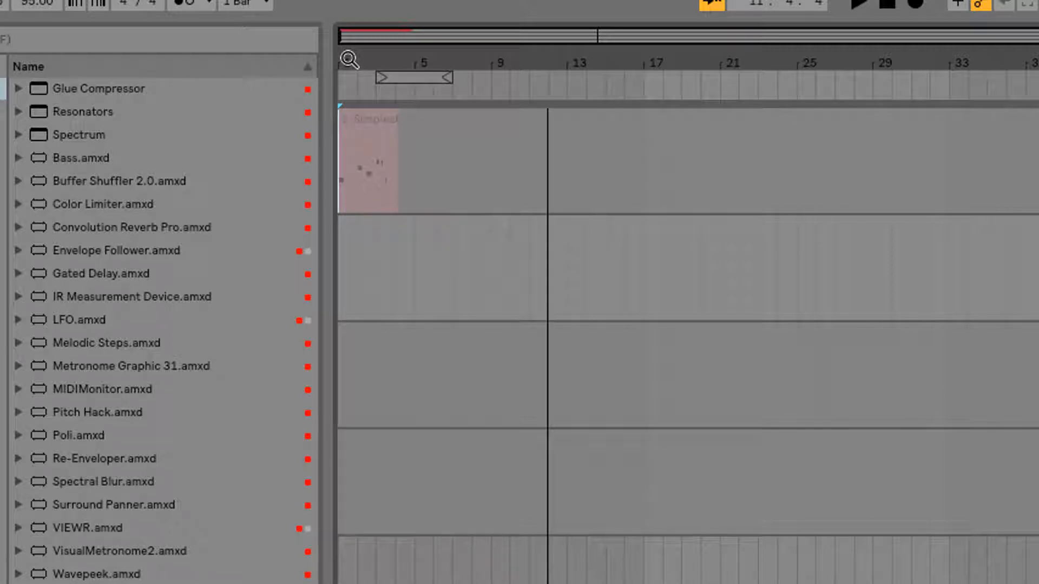
drag(349, 59, 349, 108)
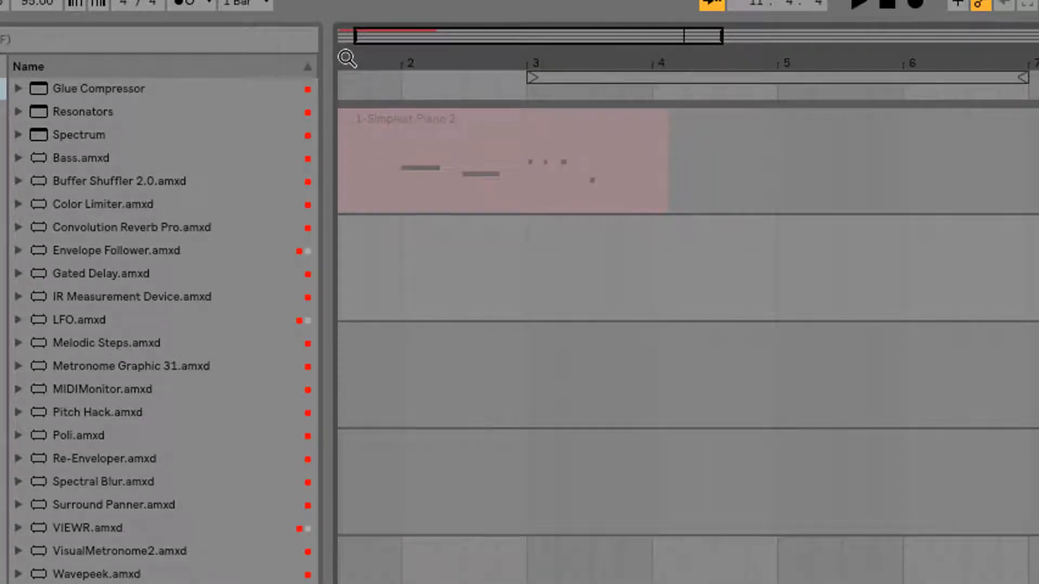
key(KP_Add)
key(KP_Add)
key(KP_Add)
key(KP_Subtract)
key(KP_Subtract)
key(KP_Subtract)
key(KP_Subtract)
key(KP_Subtract)
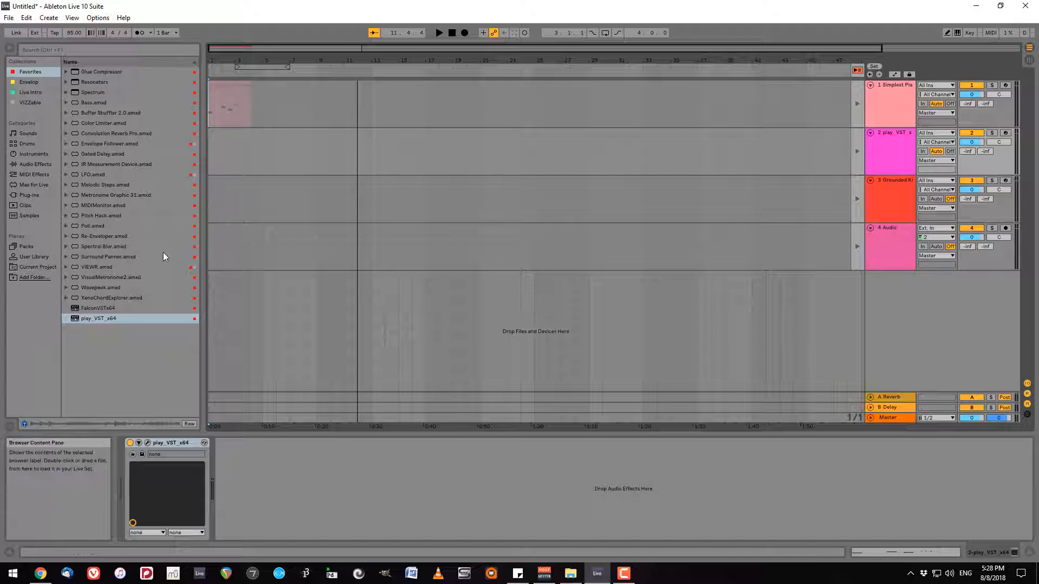
Copy the Grounded Kit 01 session clip to the start of its track in the Arrangement View and return all tracks to arrangement playback
click(453, 35)
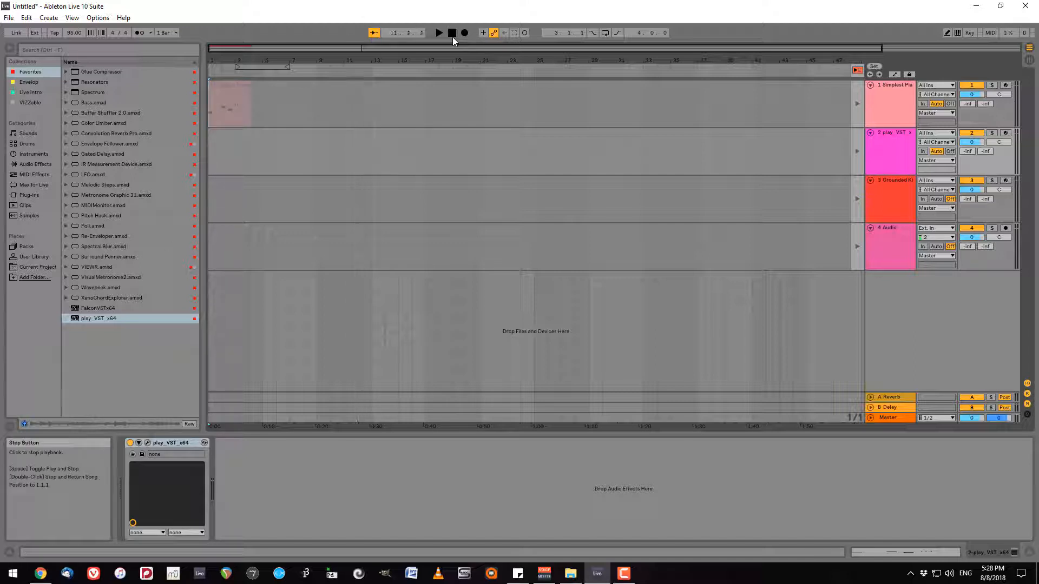
click(452, 36)
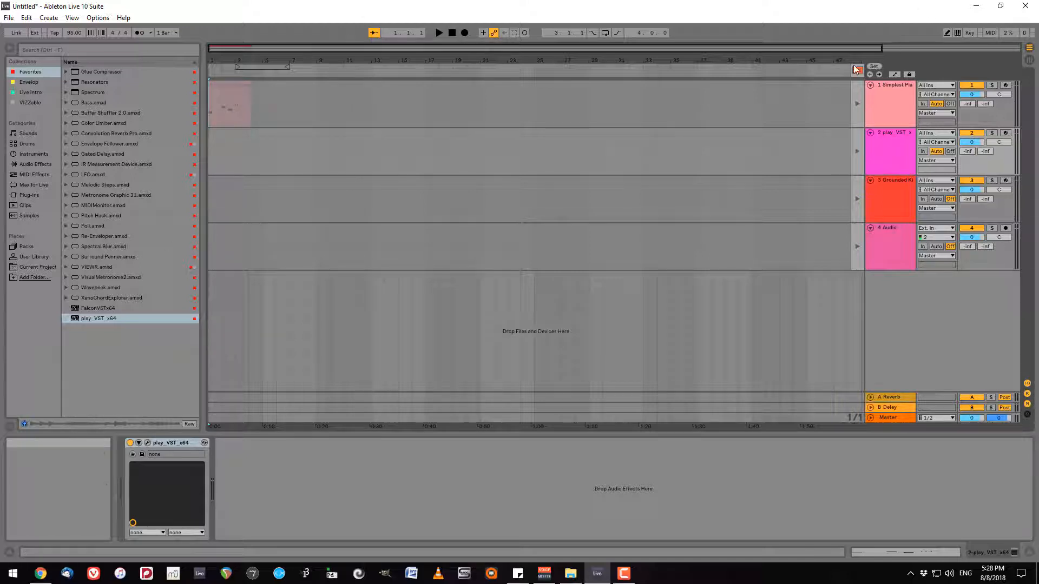
key(Tab)
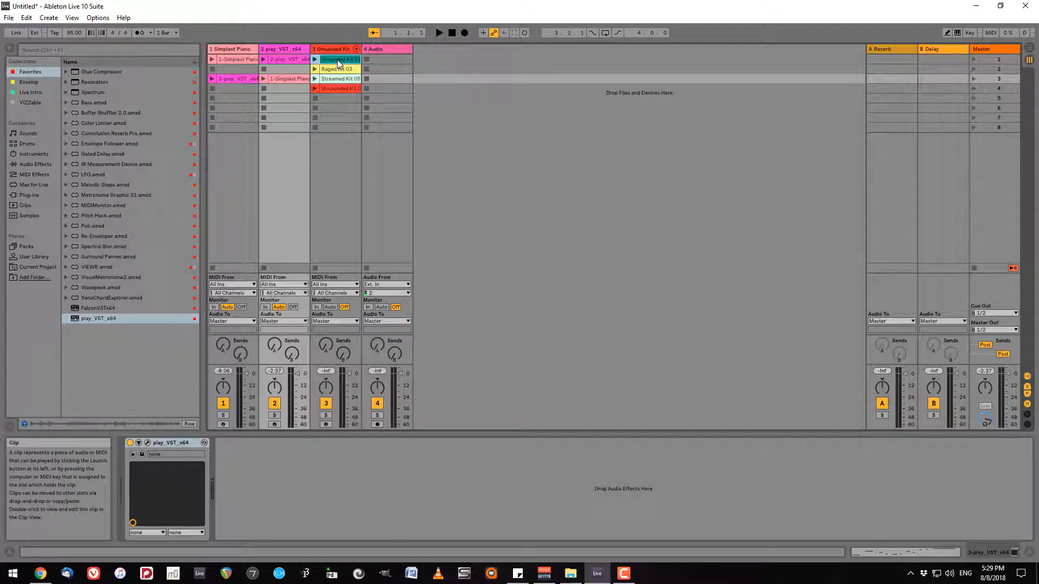
key(Tab)
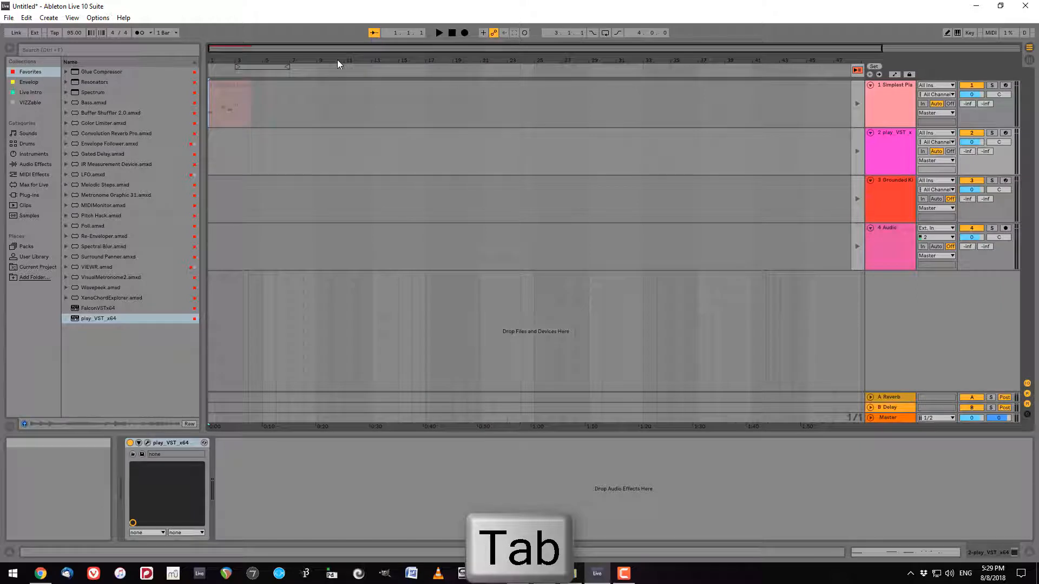
drag(337, 61, 209, 196)
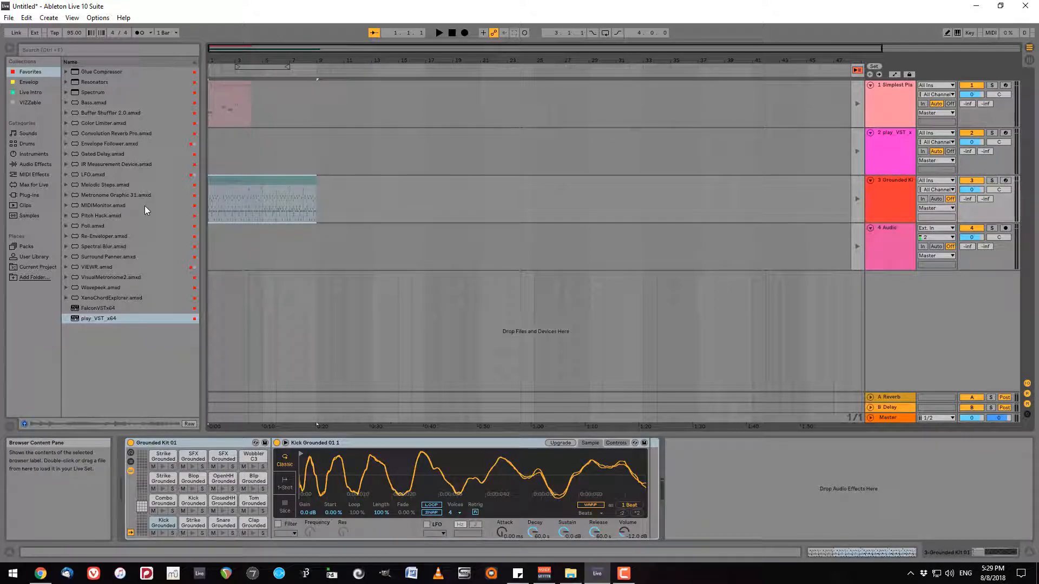
click(860, 70)
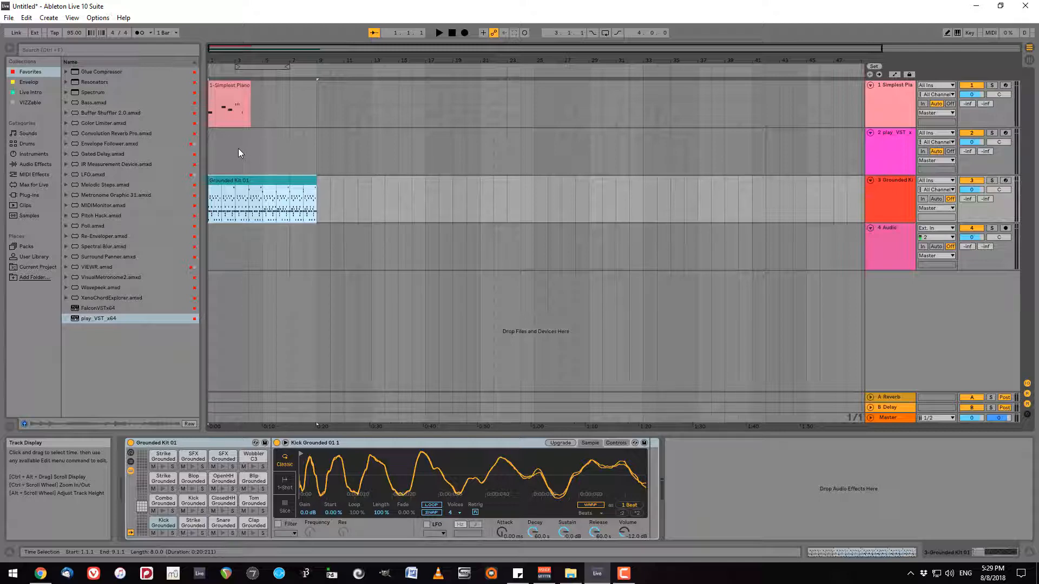
Start recording into the Arrangement from the Session View and launch the Grounded Kit 01 clip and the play_VST_x64 track's first clip
key(Tab)
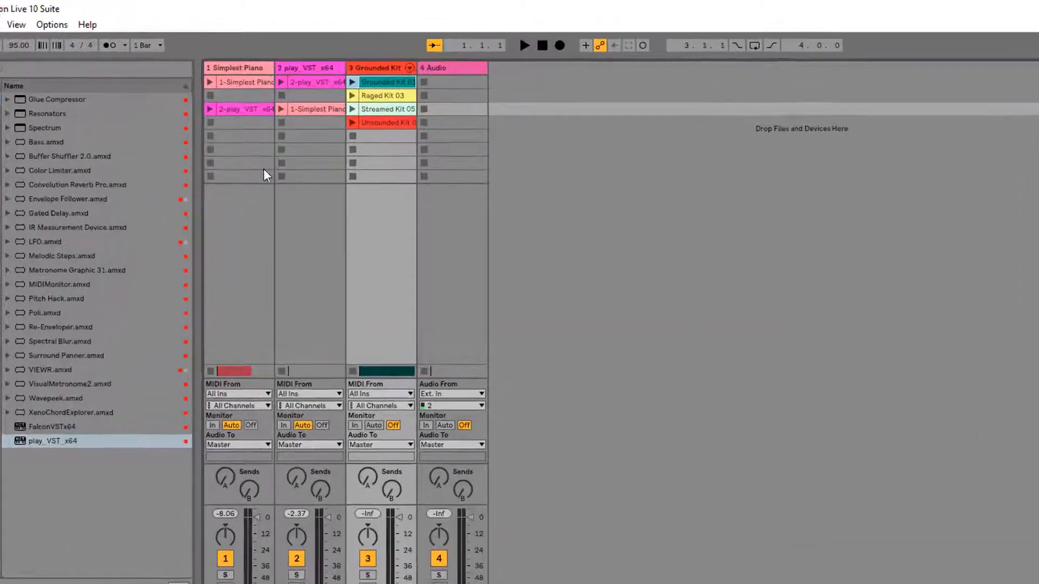
key(F9)
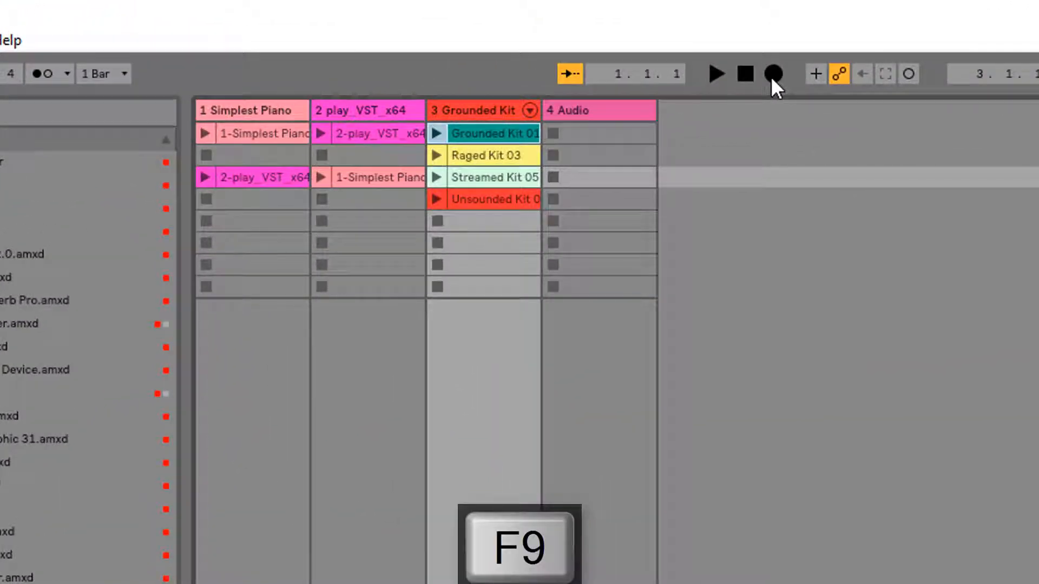
key(F9)
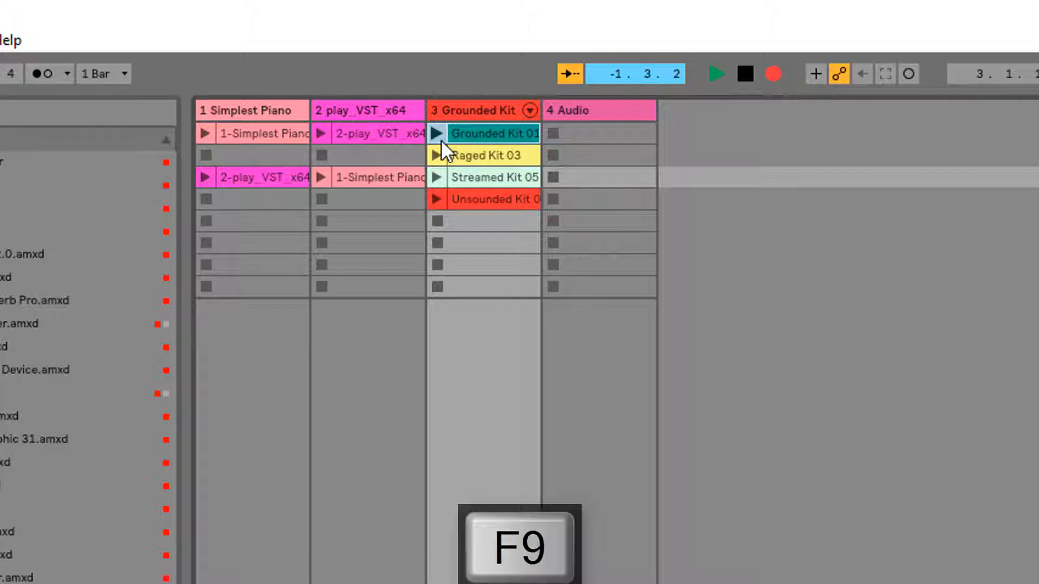
click(436, 133)
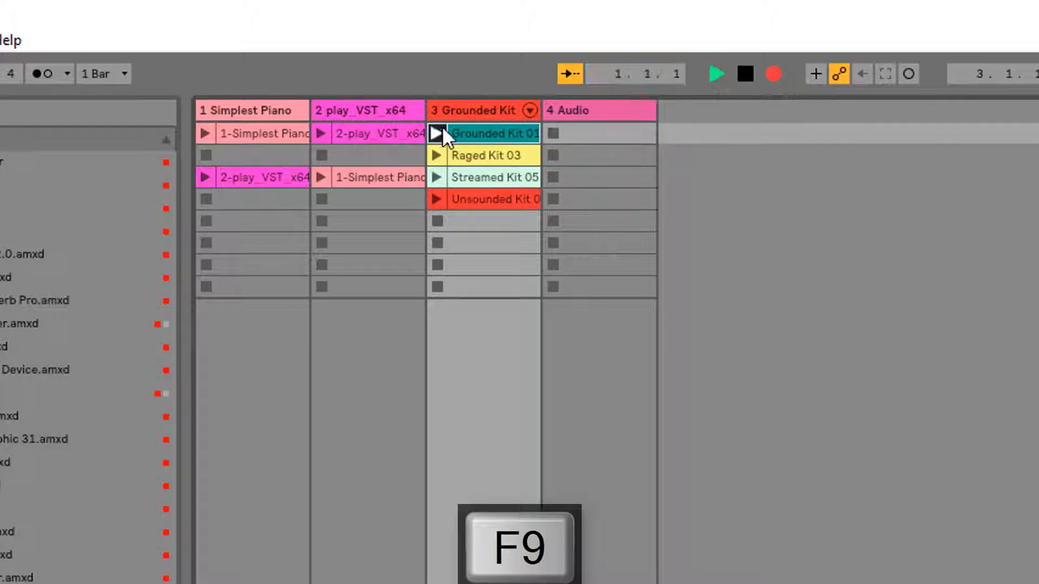
click(324, 132)
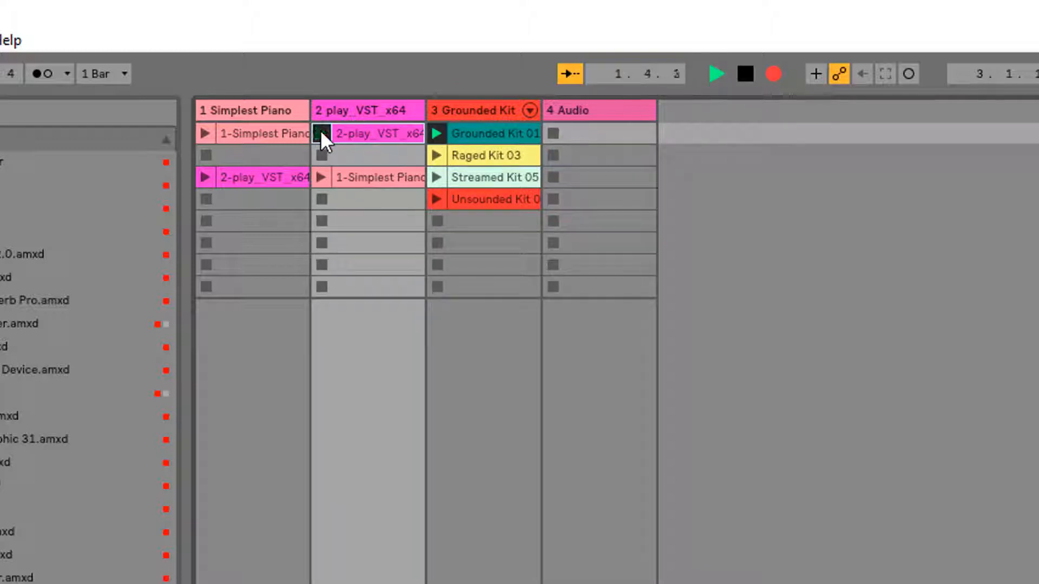
Launch Raged Kit 03, the 2-play_VST_x64 clip on the Simplest Piano track, Streamed Kit 05 and Unsounded Kit 02 in succession
click(438, 157)
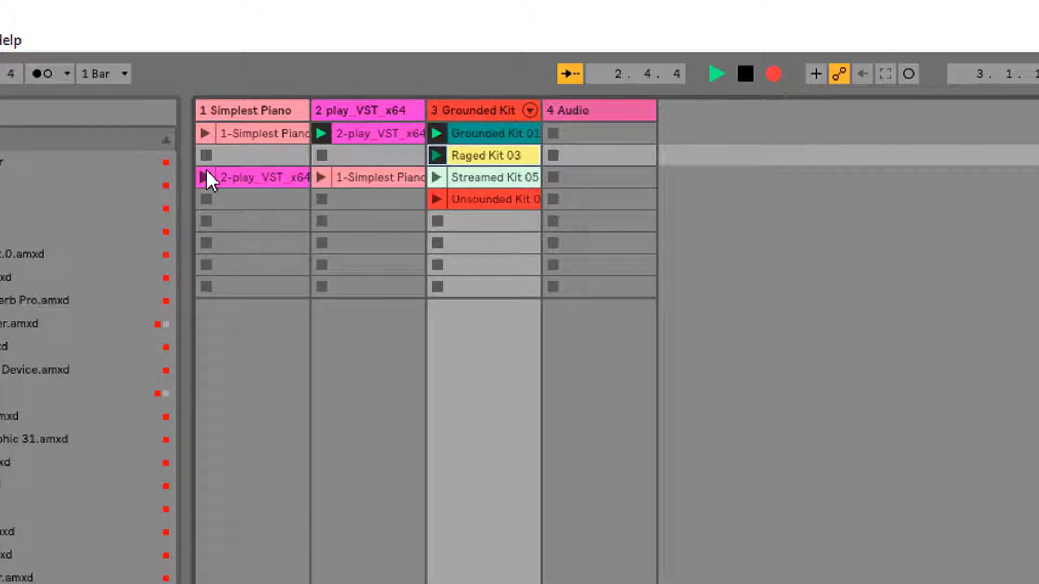
click(205, 177)
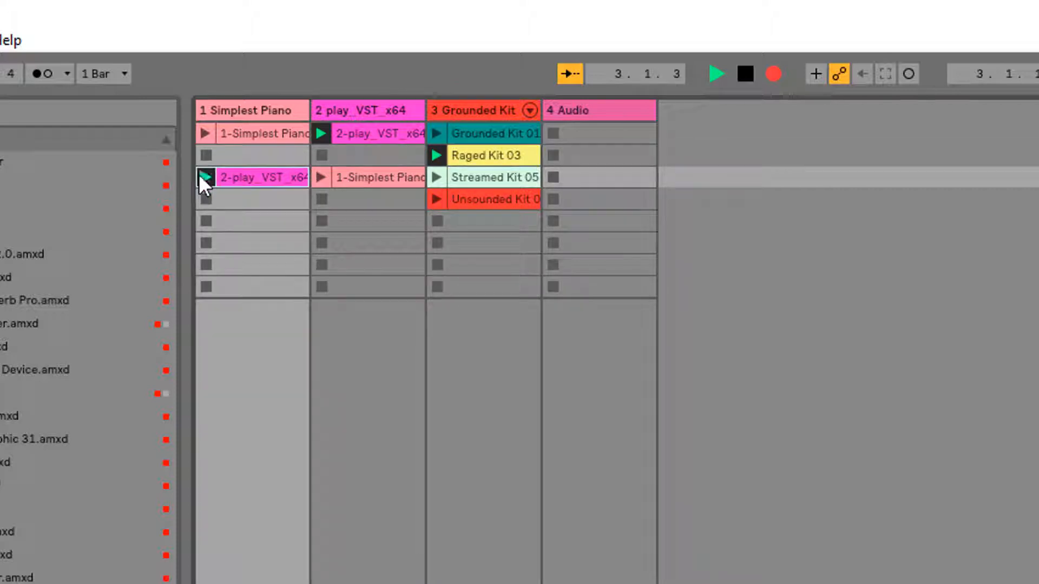
click(437, 178)
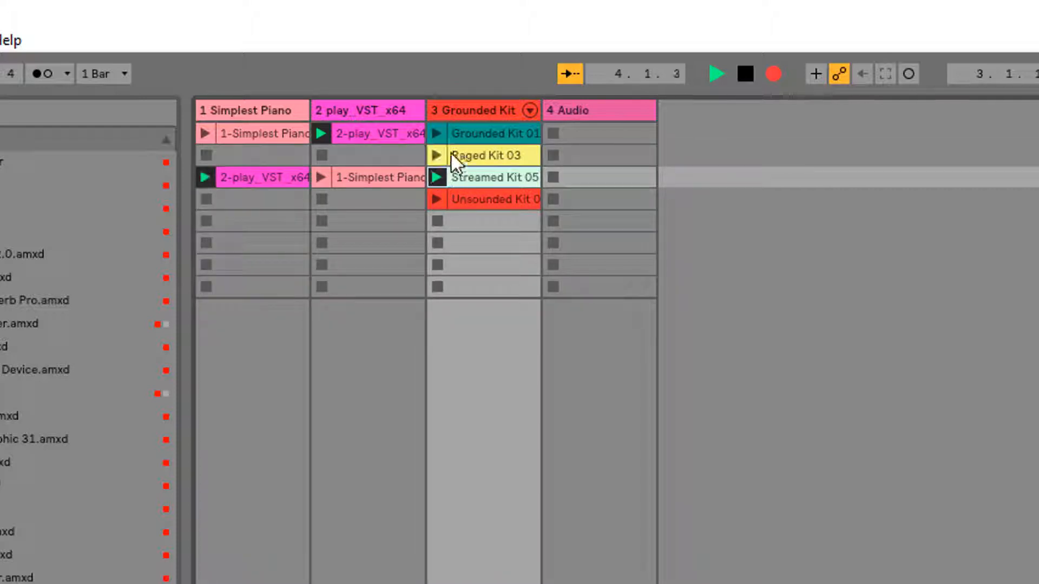
click(437, 200)
Launch the 1-Simplest Piano clips on the first two tracks and alternate the drum track between Raged Kit 03 and Unsounded Kit 02
click(206, 134)
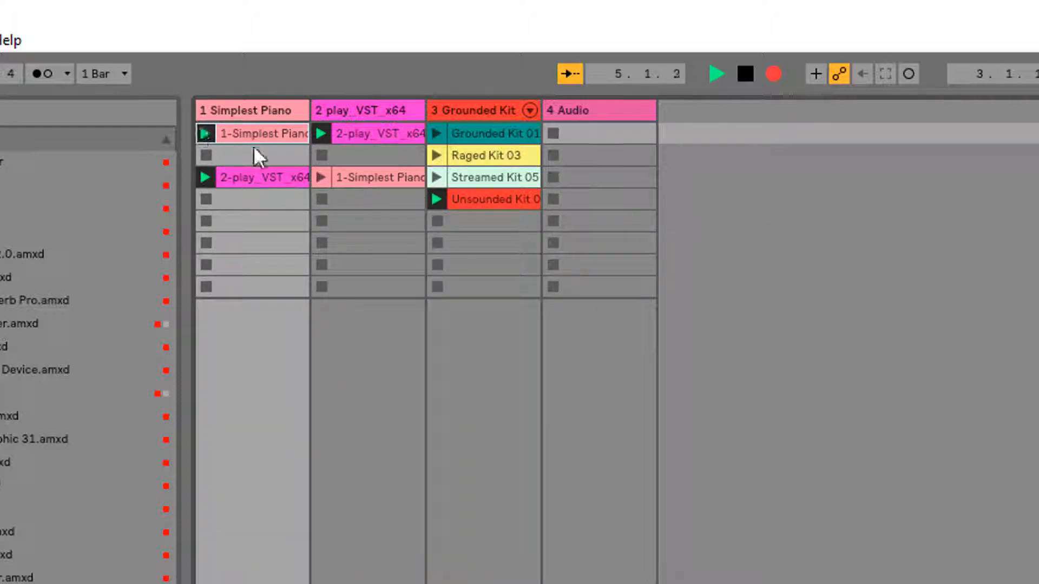
click(321, 177)
click(436, 156)
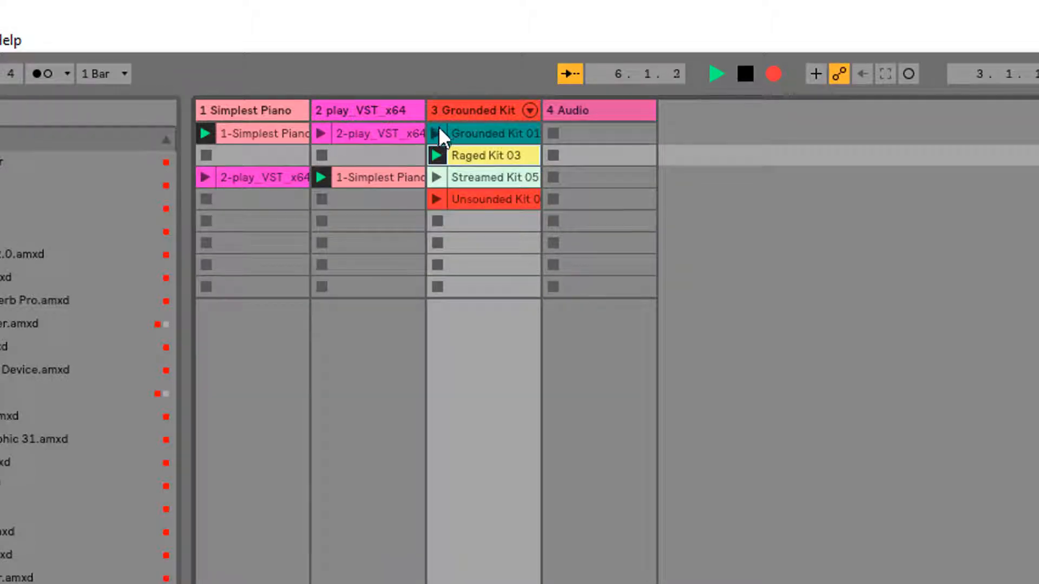
click(437, 133)
click(438, 199)
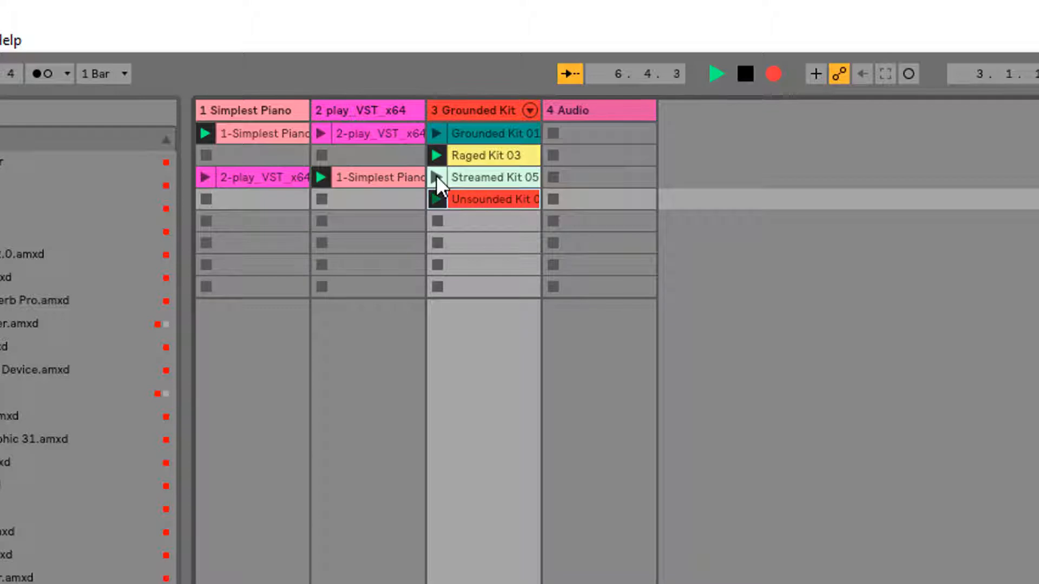
click(437, 179)
click(437, 156)
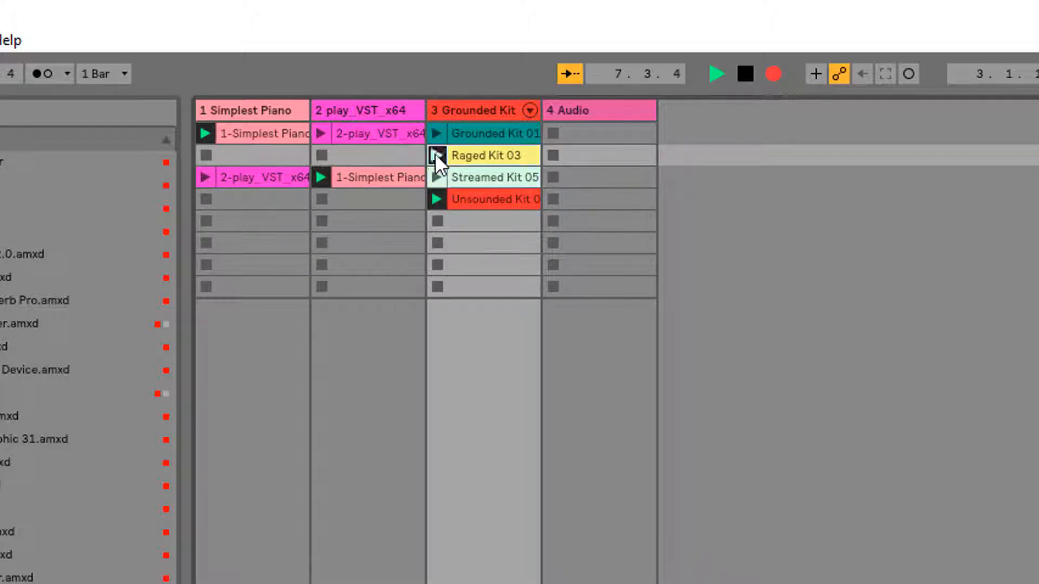
Launch the 2-play_VST_x64 clips on the first two tracks, vary the drum clips among Grounded, Unsounded and Raged Kit, and stop recording
click(205, 177)
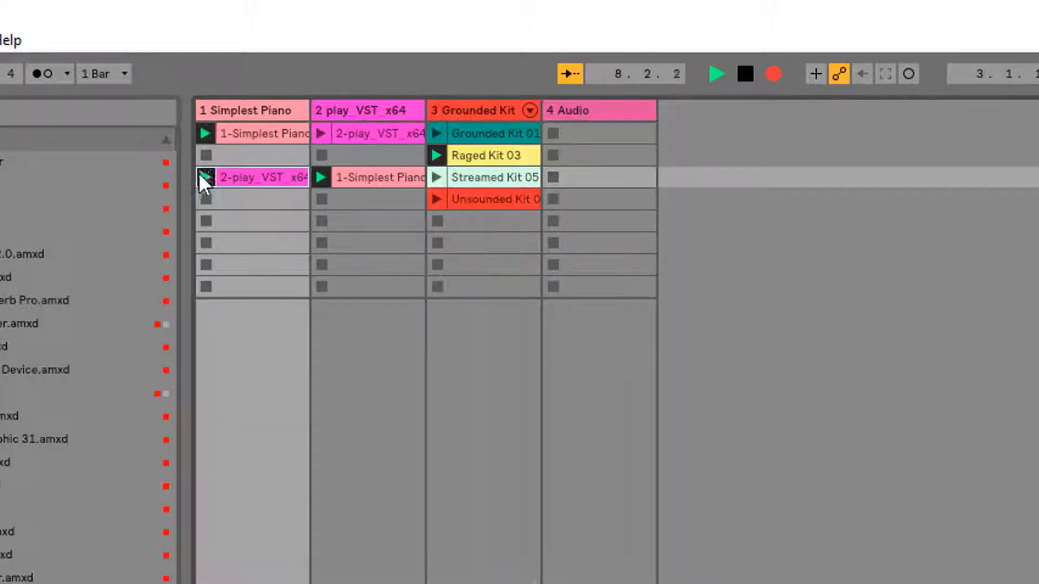
click(320, 134)
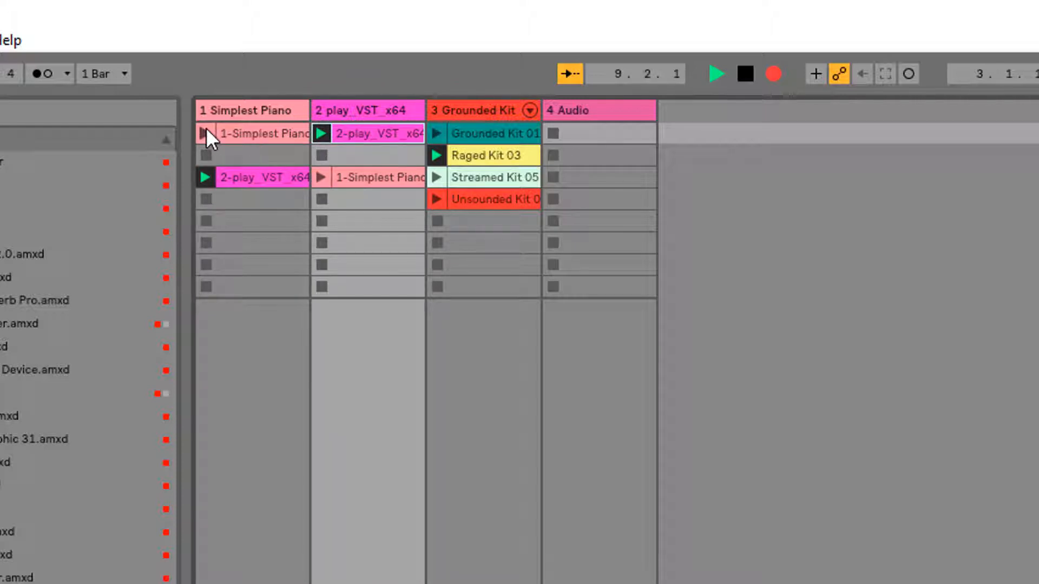
click(449, 180)
click(437, 135)
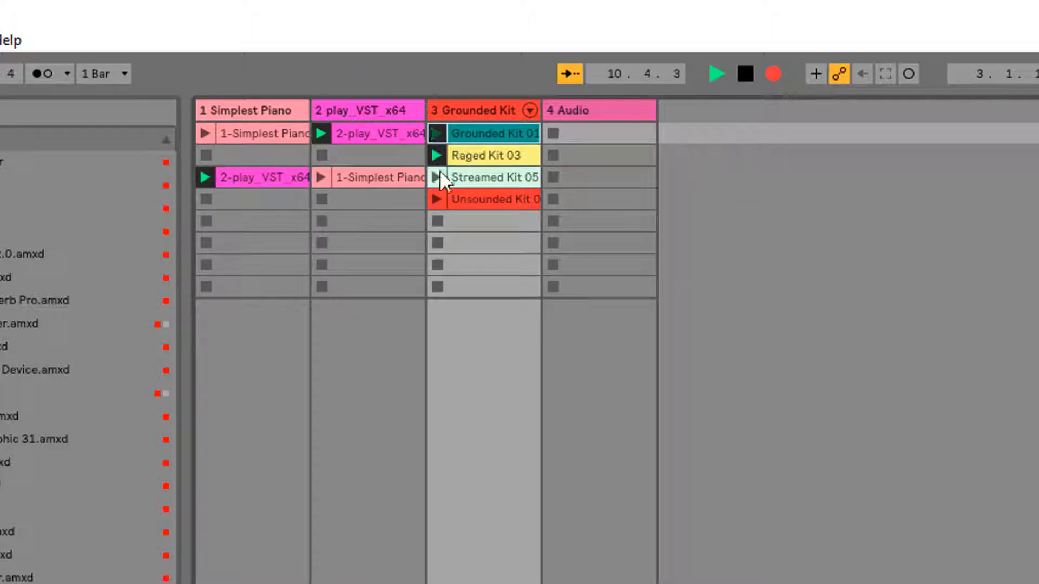
click(438, 200)
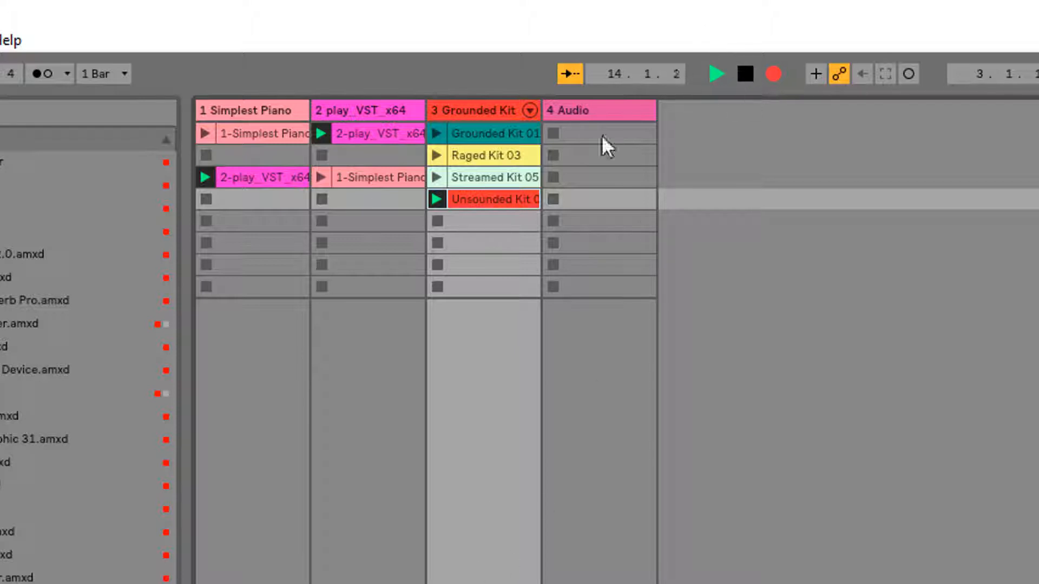
click(438, 155)
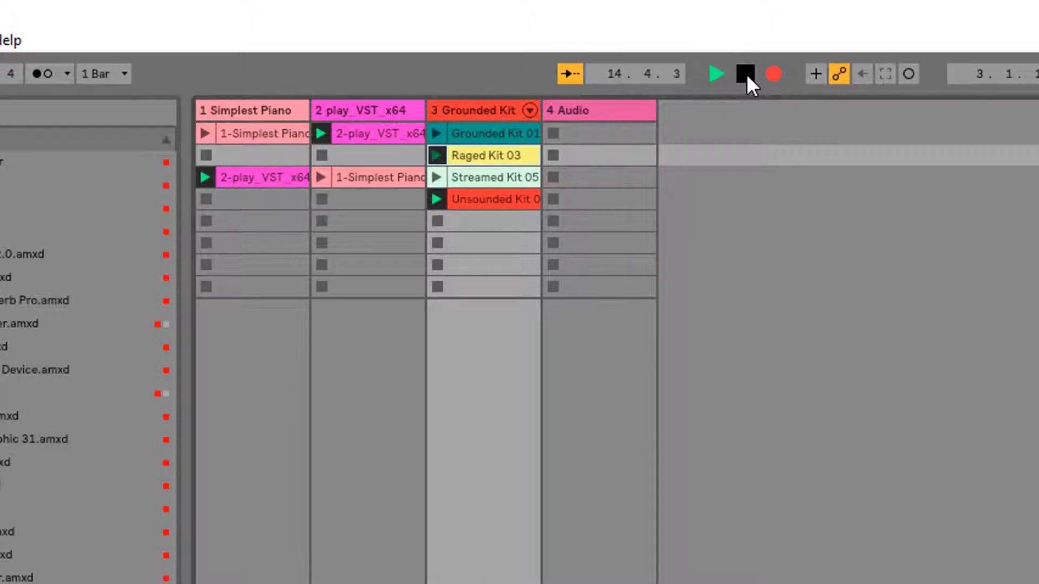
click(746, 75)
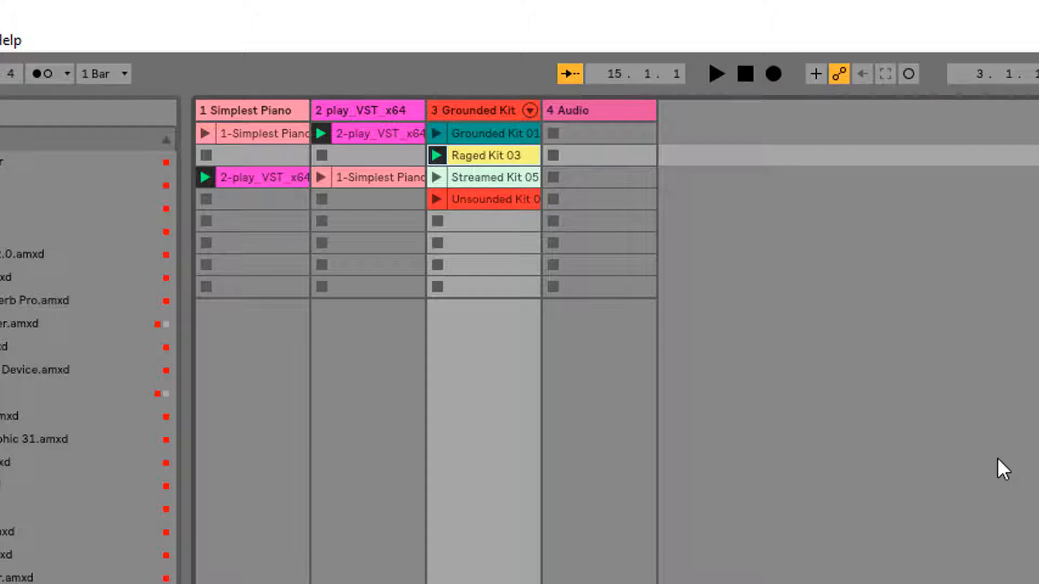
Return all tracks to arrangement playback in the Arrangement View and audition the recorded clips from the song start
key(Tab)
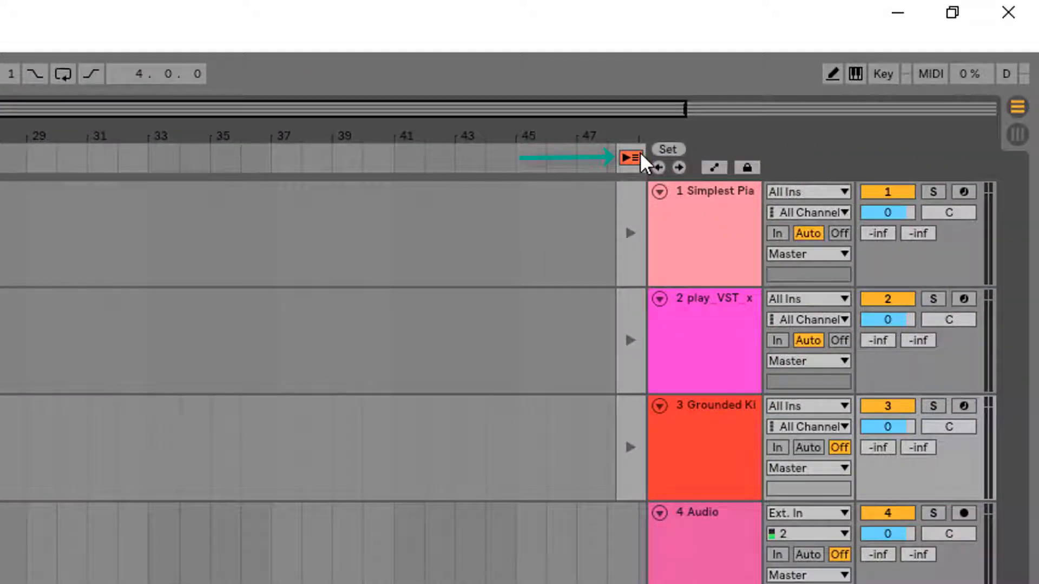
click(630, 158)
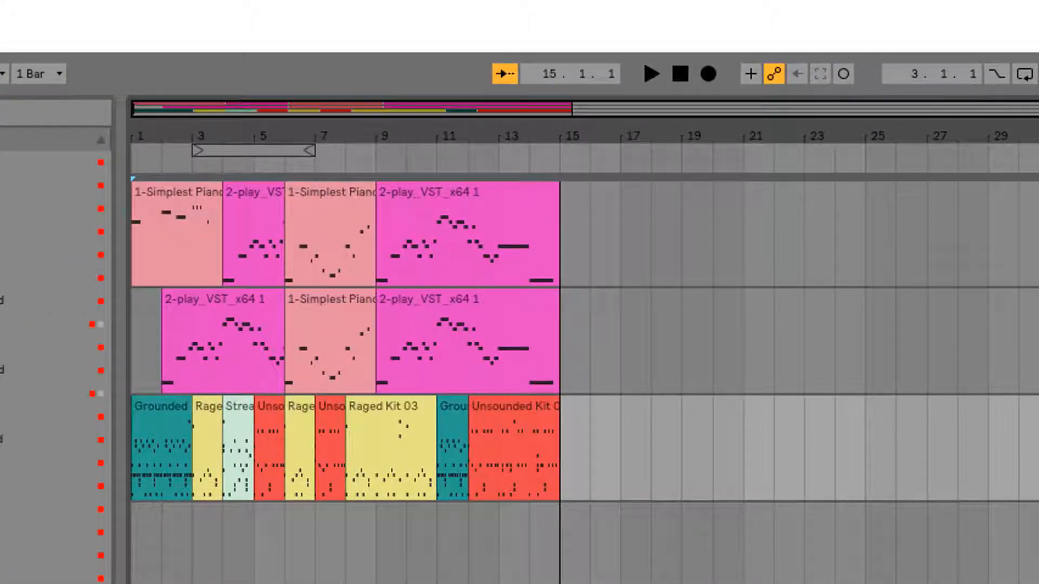
click(677, 72)
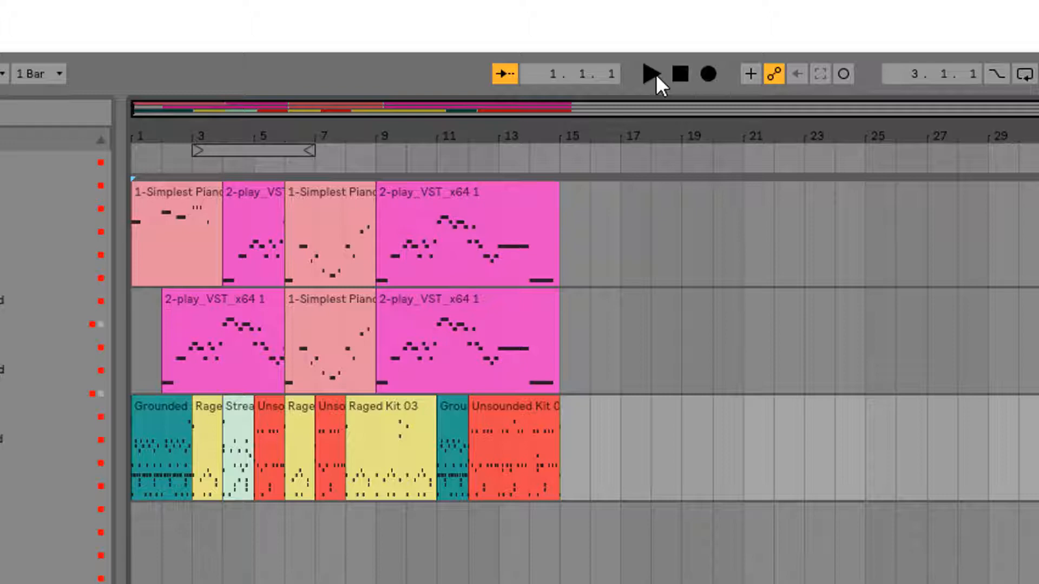
click(656, 73)
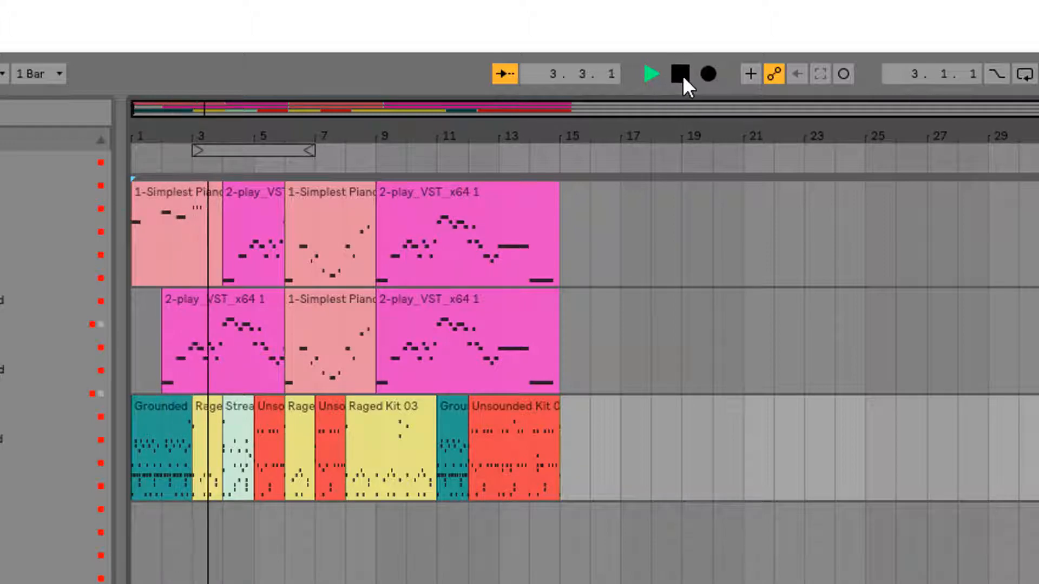
click(681, 74)
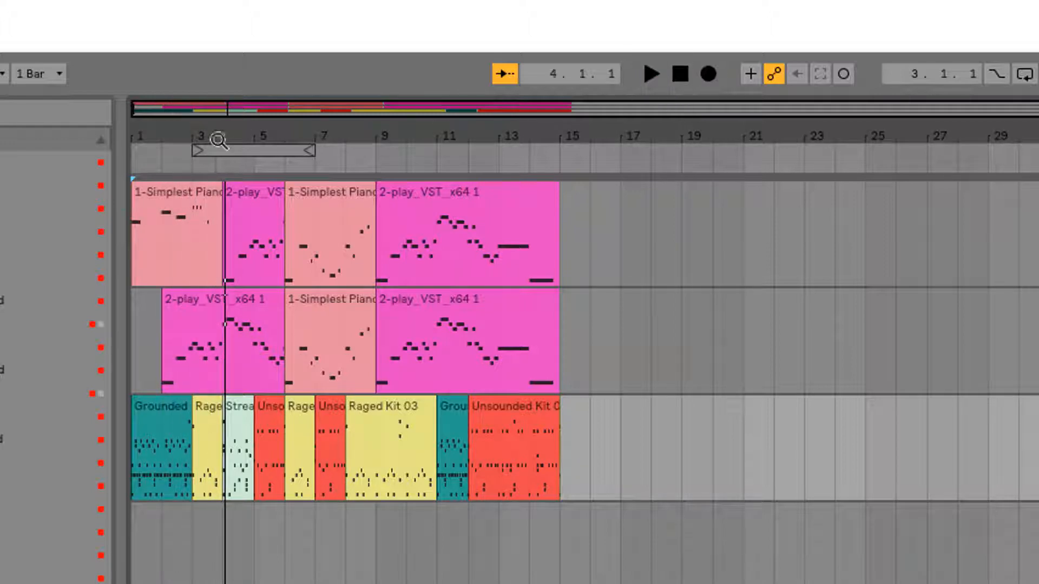
Extend the end of the last 2-play_VST_x64 clip on the Simplest Piano track to 16.4.1
drag(341, 125, 205, 124)
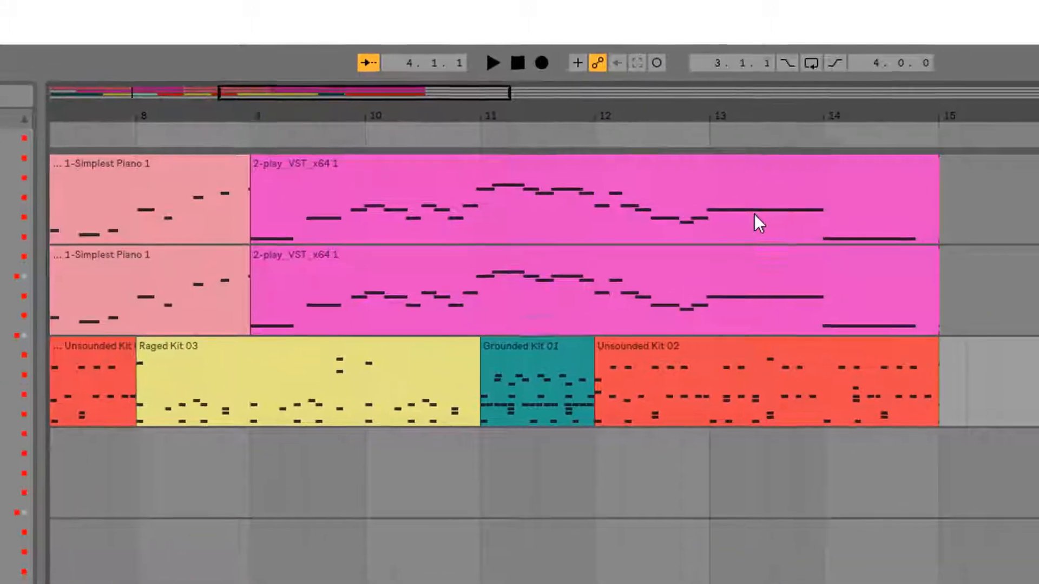
click(940, 243)
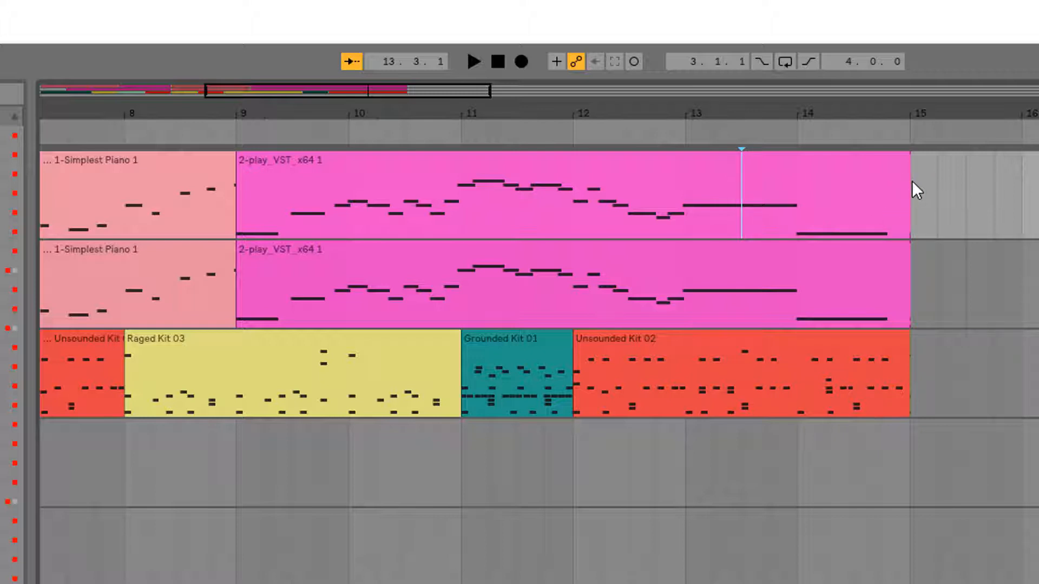
drag(907, 179, 1036, 182)
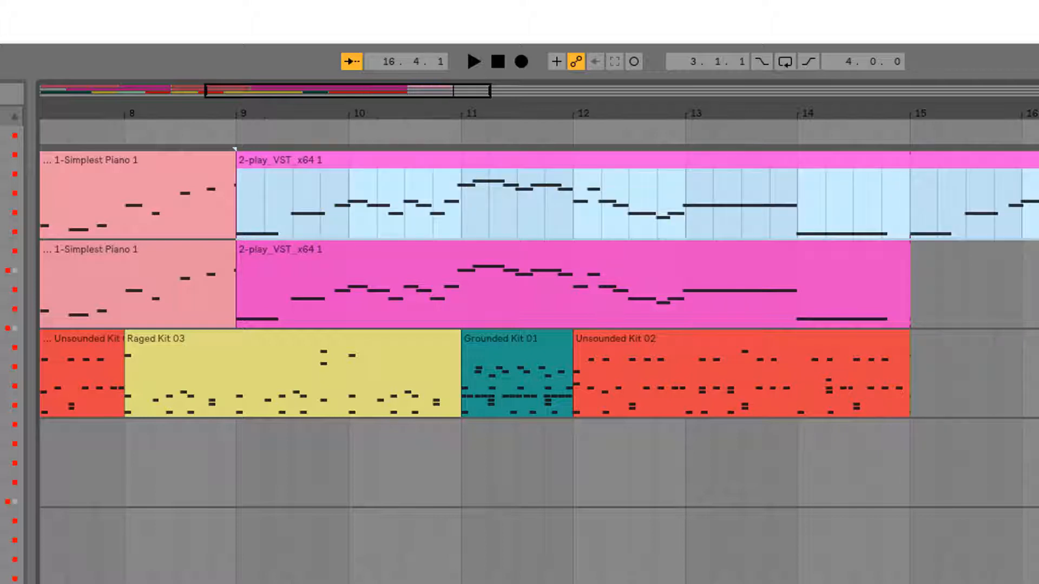
Shorten the last 2-play_VST_x64 clip on the Simplest Piano track to 11.3.1, and extend its end back to bar 15
drag(377, 96, 442, 101)
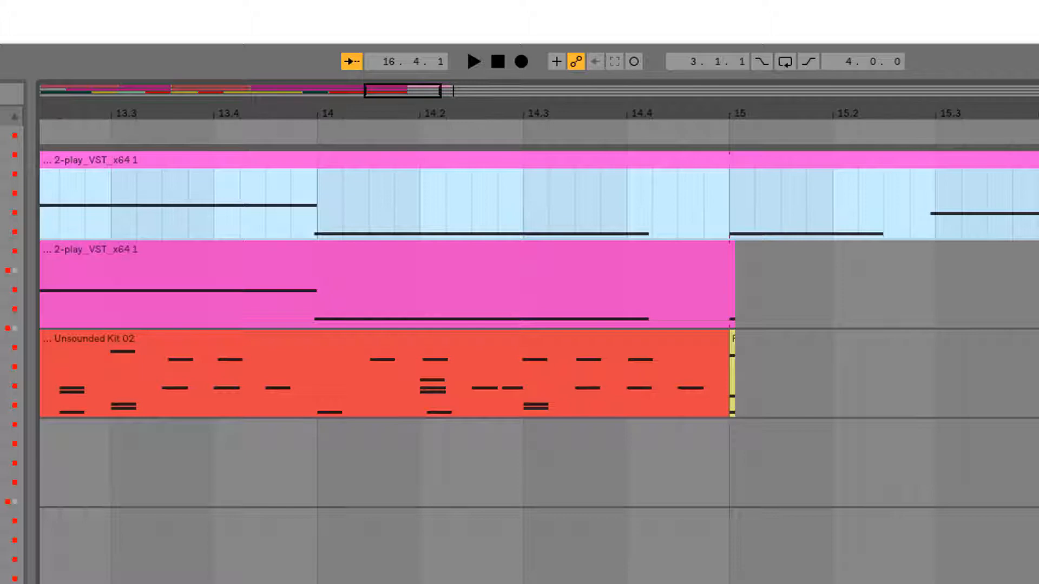
drag(385, 91, 385, 32)
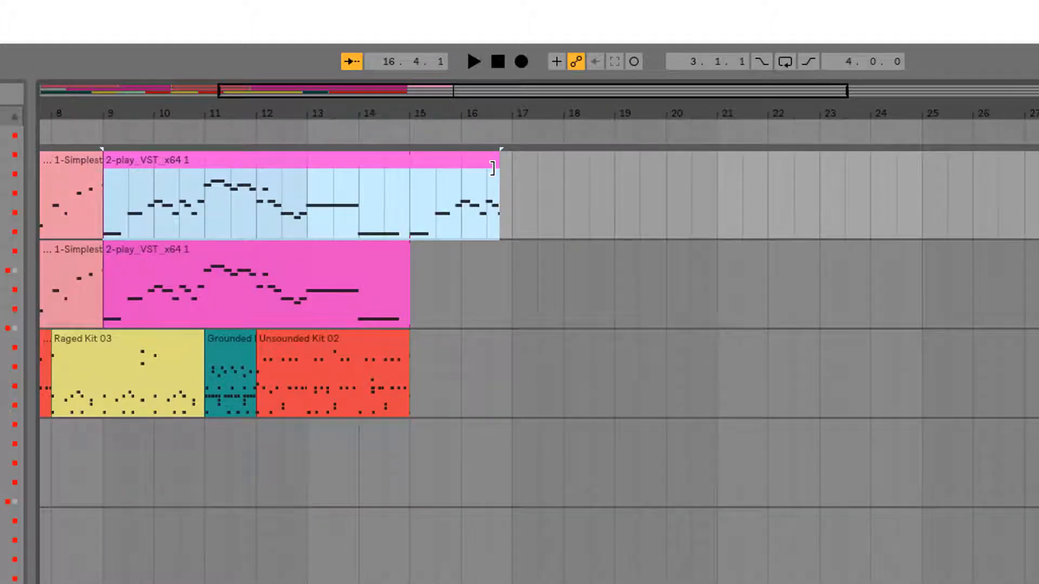
mouse_move(493, 168)
mouse_down()
mouse_move(922, 174)
mouse_move(1038, 162)
mouse_move(230, 186)
mouse_move(233, 195)
mouse_up()
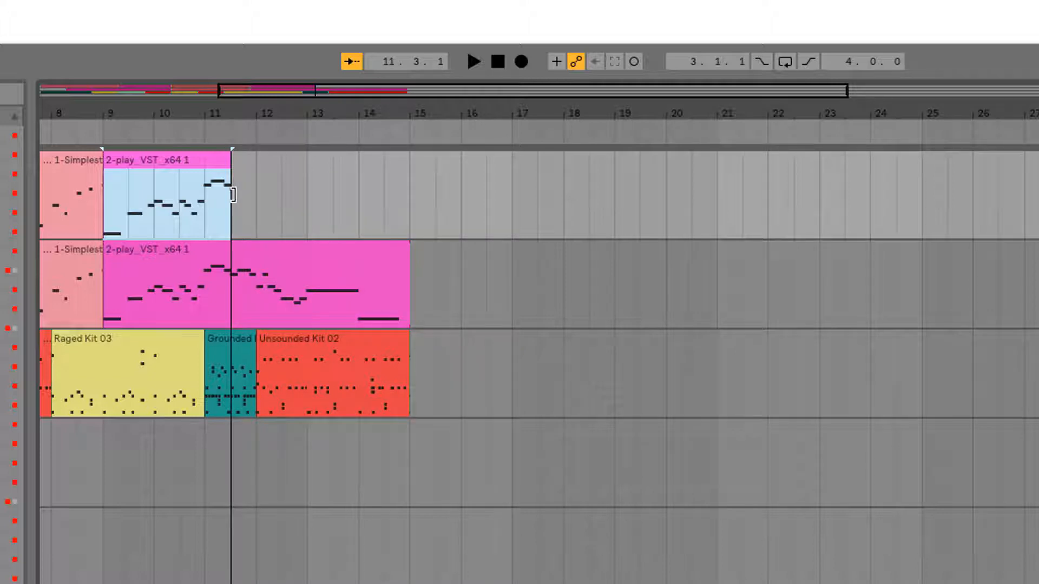
drag(232, 195, 410, 199)
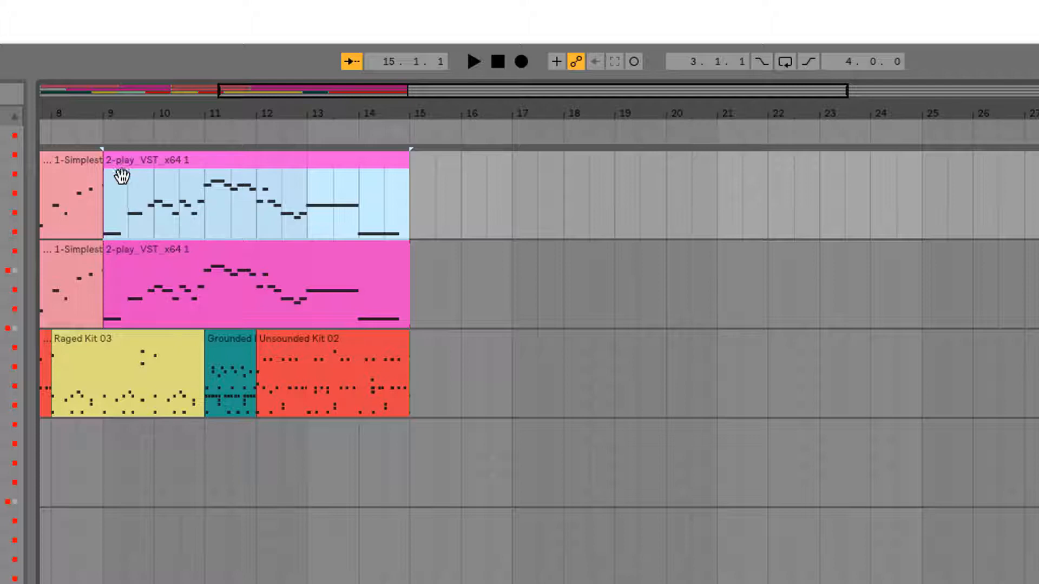
mouse_move(112, 169)
mouse_down()
mouse_move(180, 172)
mouse_move(42, 172)
mouse_move(205, 173)
mouse_move(96, 176)
mouse_move(192, 181)
mouse_up()
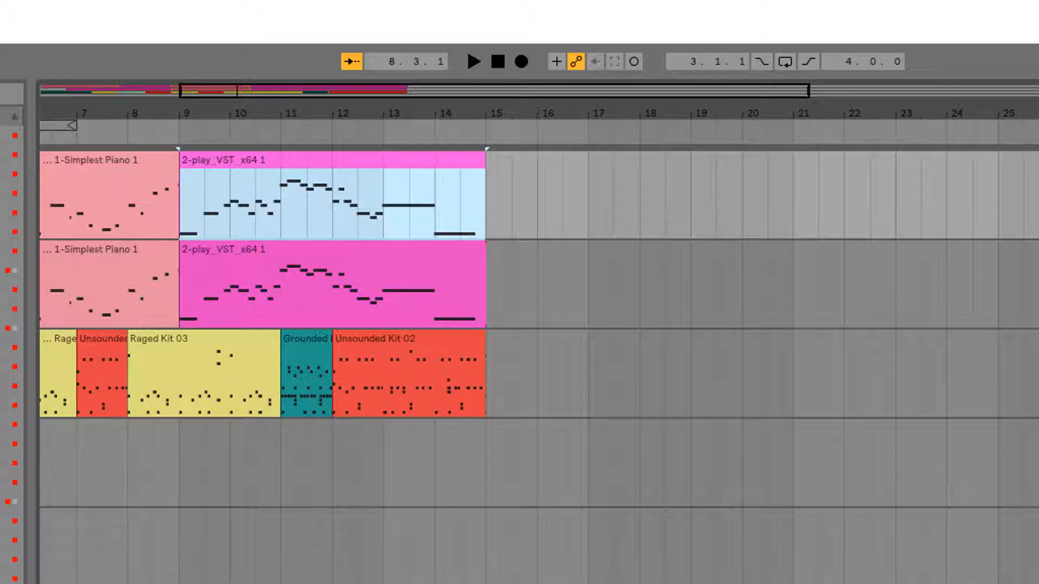
Place the 1_stringer_C2.aif sample from the Samples category on the Audio track at about bar 9
click(13, 402)
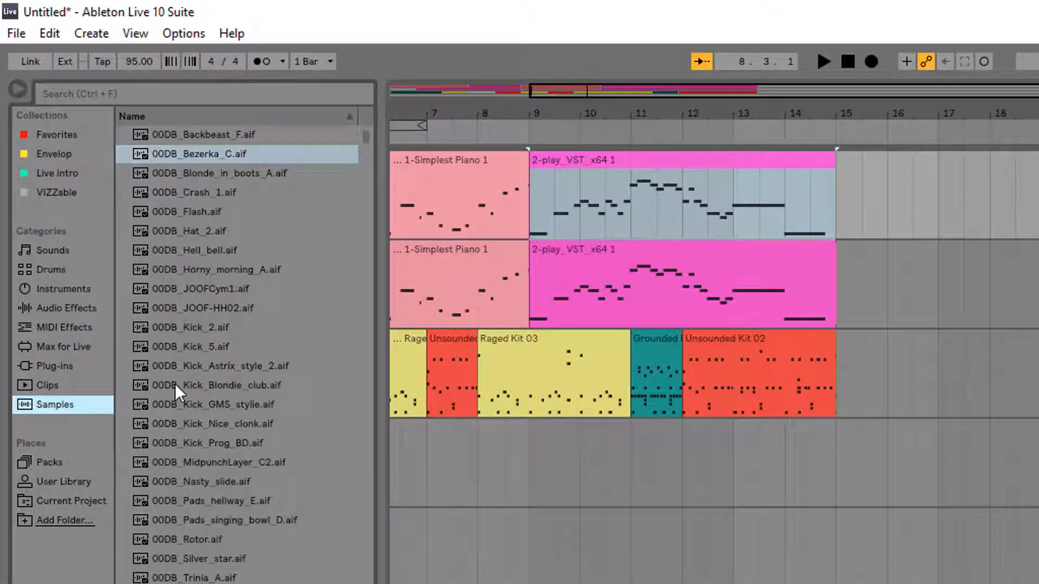
scroll(174, 384, down, 6)
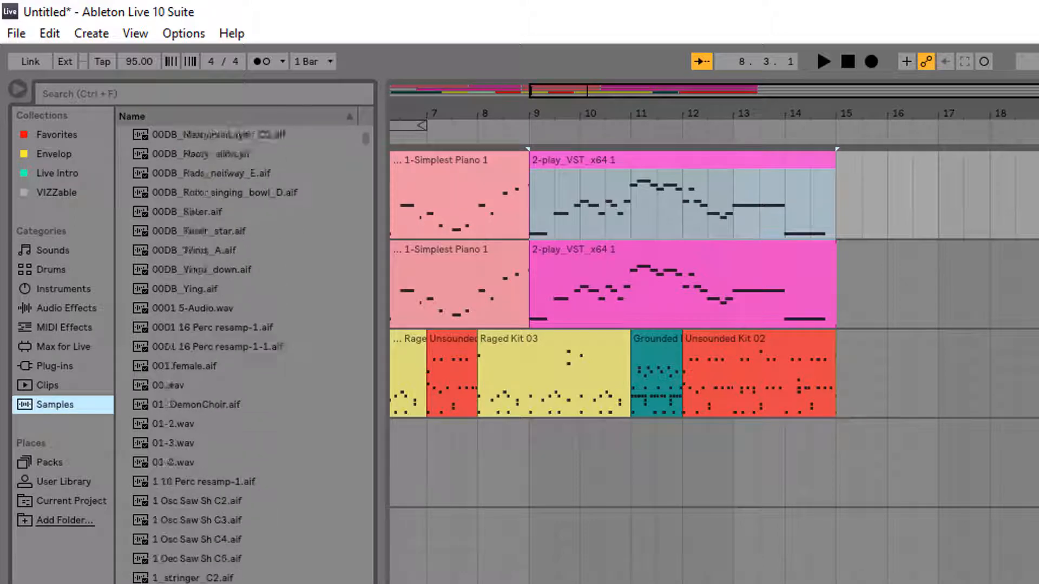
click(182, 558)
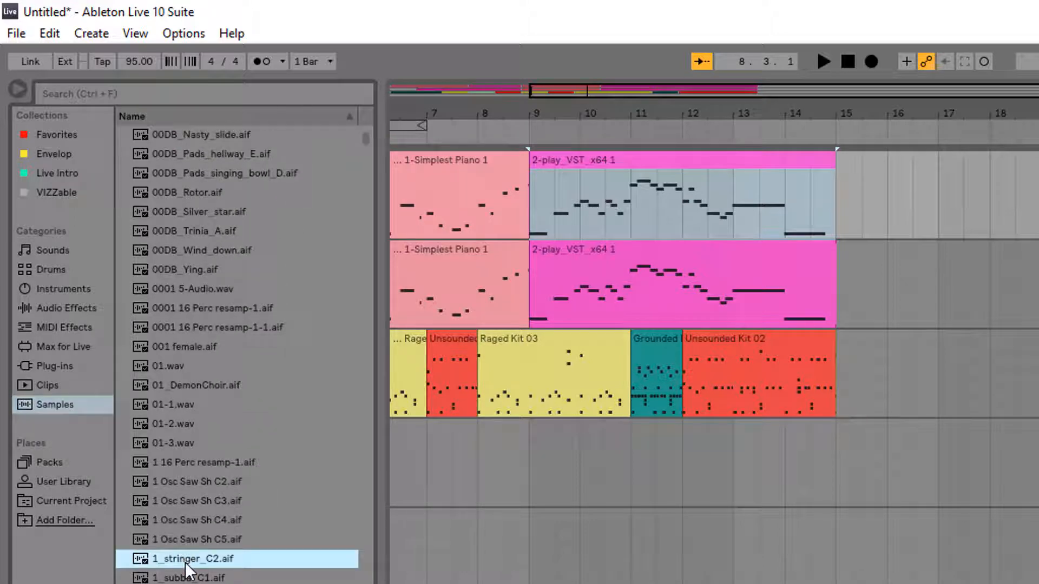
drag(180, 559, 529, 455)
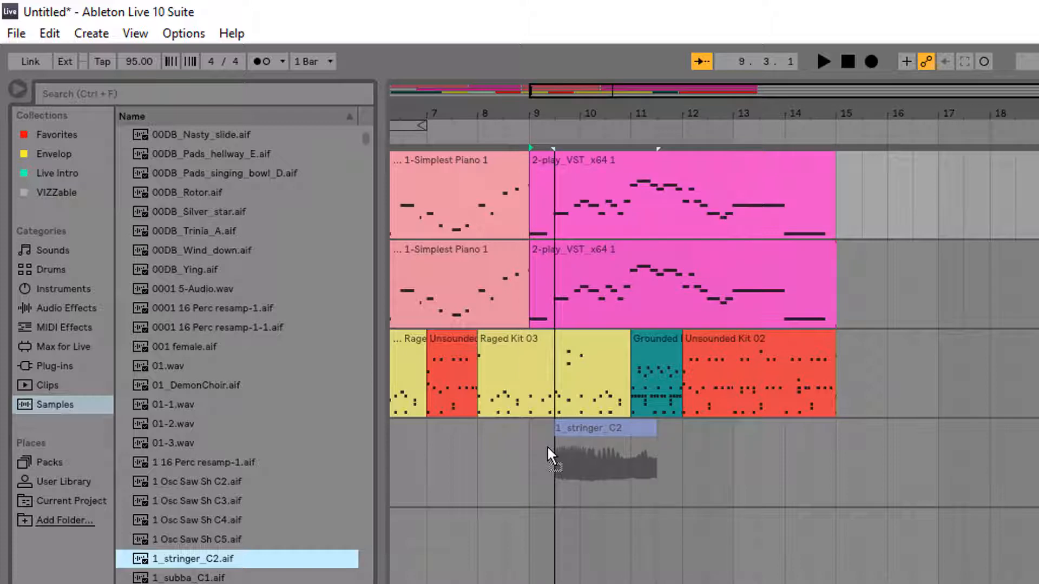
Move the 1_stringer_C2 sample to bar 13 on the audio track and extend its clip to span bars 11 to 15
mouse_move(548, 447)
mouse_down()
mouse_move(758, 446)
mouse_move(734, 447)
mouse_up()
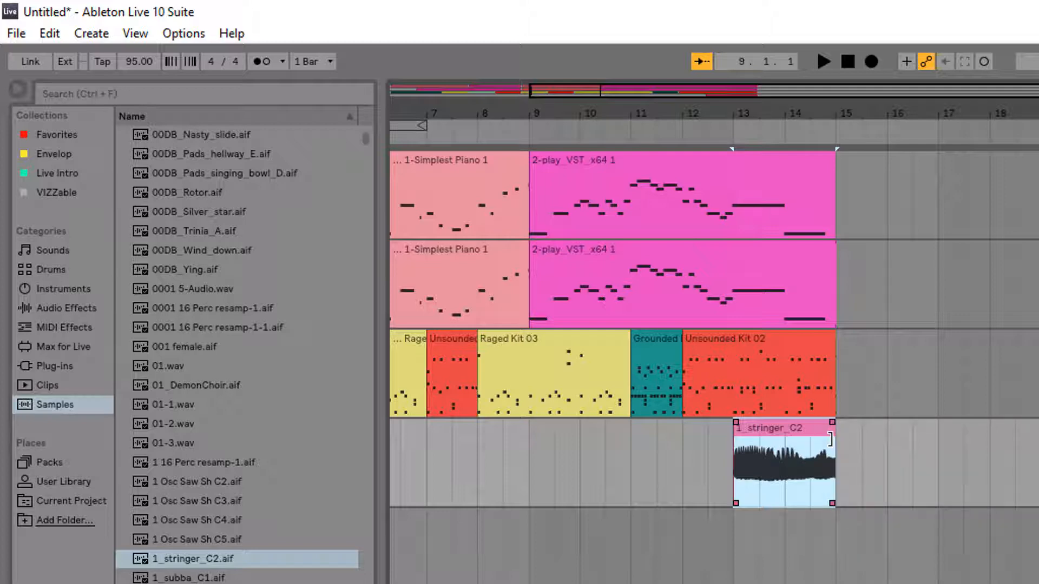
drag(831, 439, 933, 441)
drag(850, 445, 686, 444)
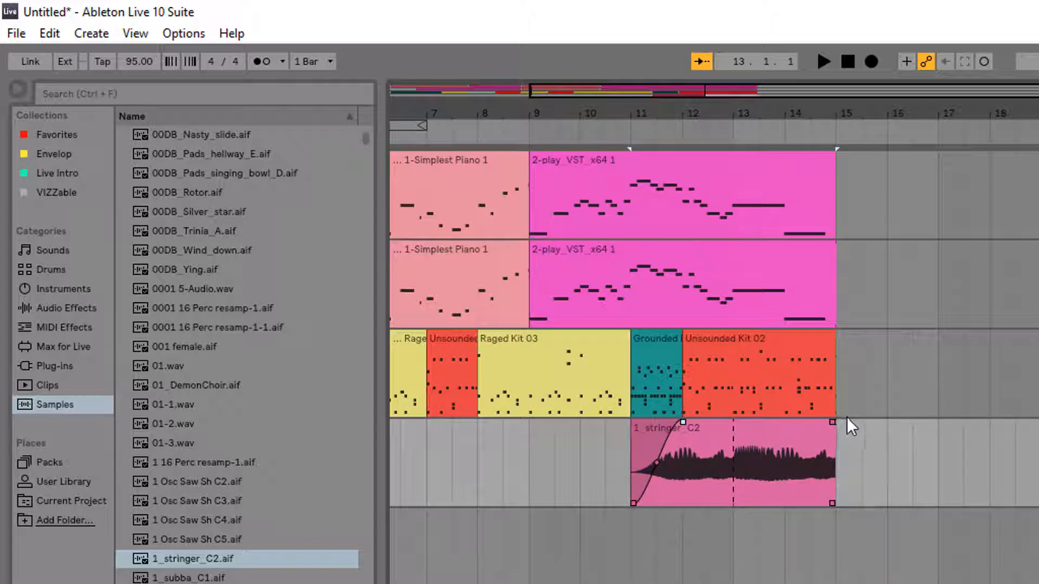
Fade the 1_stringer_C2 clip in until bar 12 and out from about 13.3, and adjust the curvature of both fades
drag(832, 421, 762, 421)
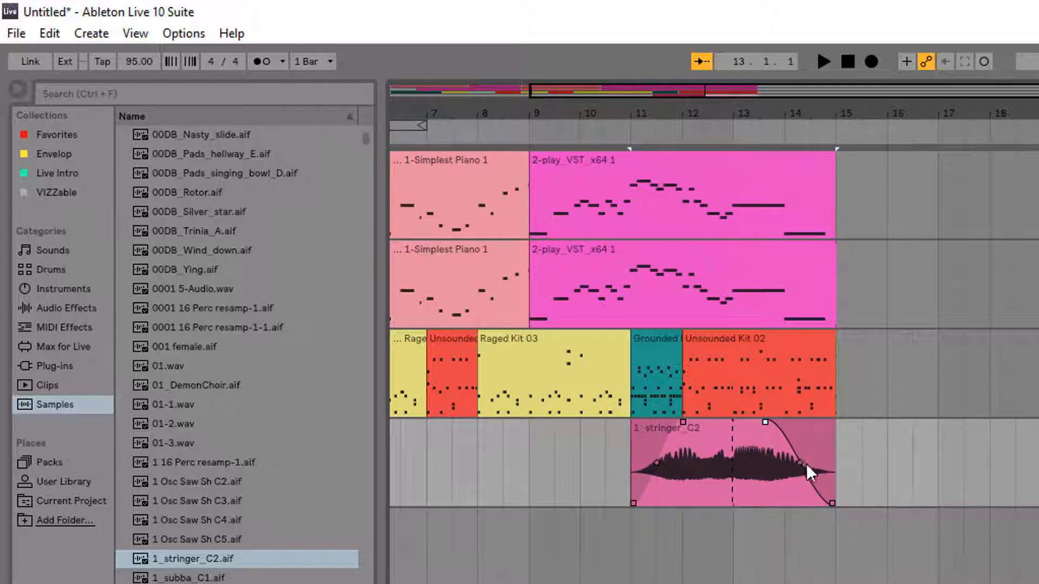
mouse_move(801, 462)
mouse_down()
mouse_move(775, 482)
mouse_move(784, 433)
mouse_move(792, 474)
mouse_up()
mouse_move(662, 469)
mouse_down()
mouse_move(672, 467)
mouse_move(647, 426)
mouse_move(677, 481)
mouse_up()
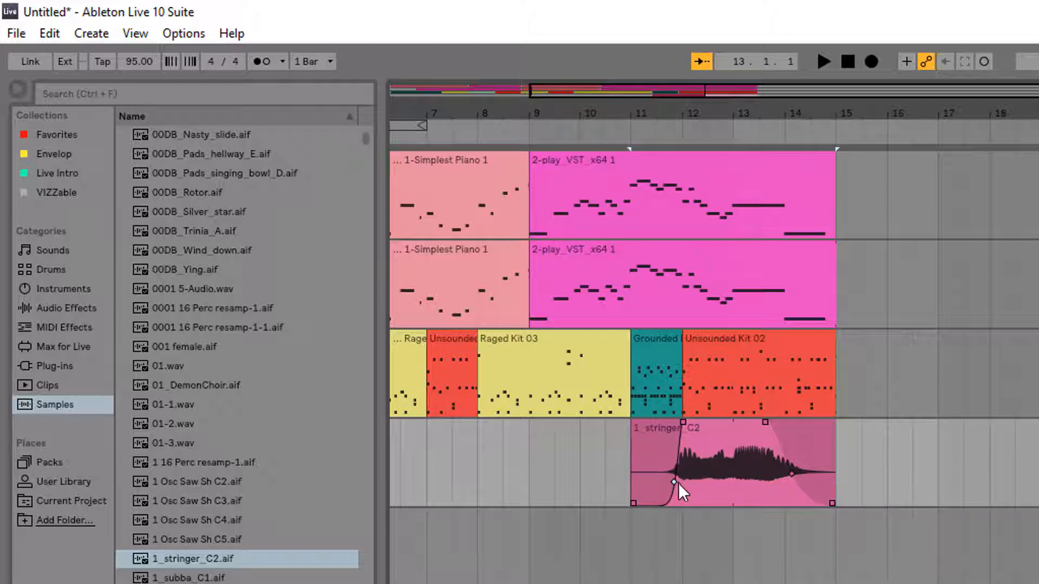
drag(673, 482, 659, 462)
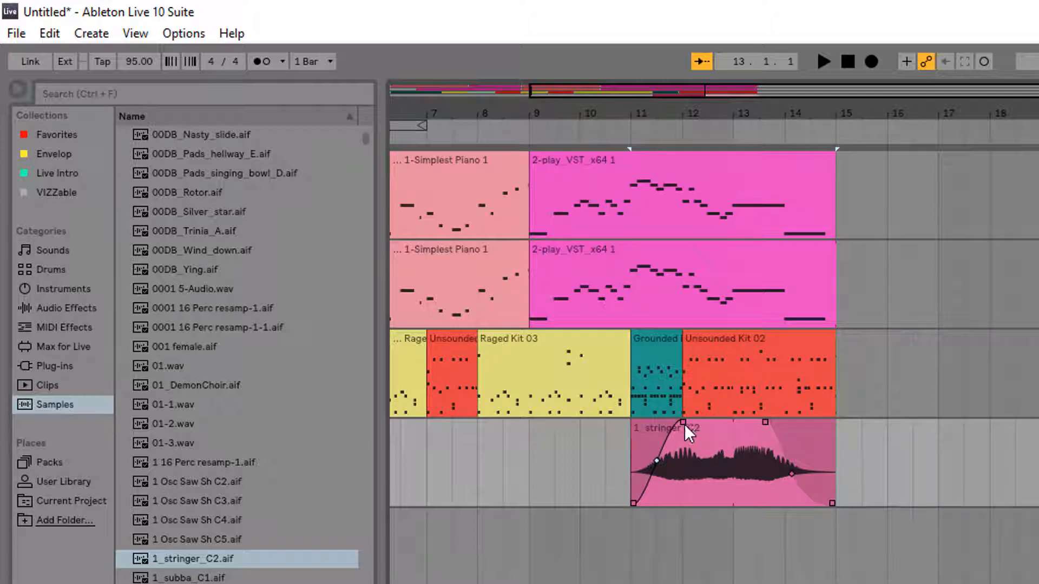
Lengthen the 1_stringer_C2 clip's fades so the fade-in ends and the fade-out starts at about bar 13
drag(681, 423, 745, 425)
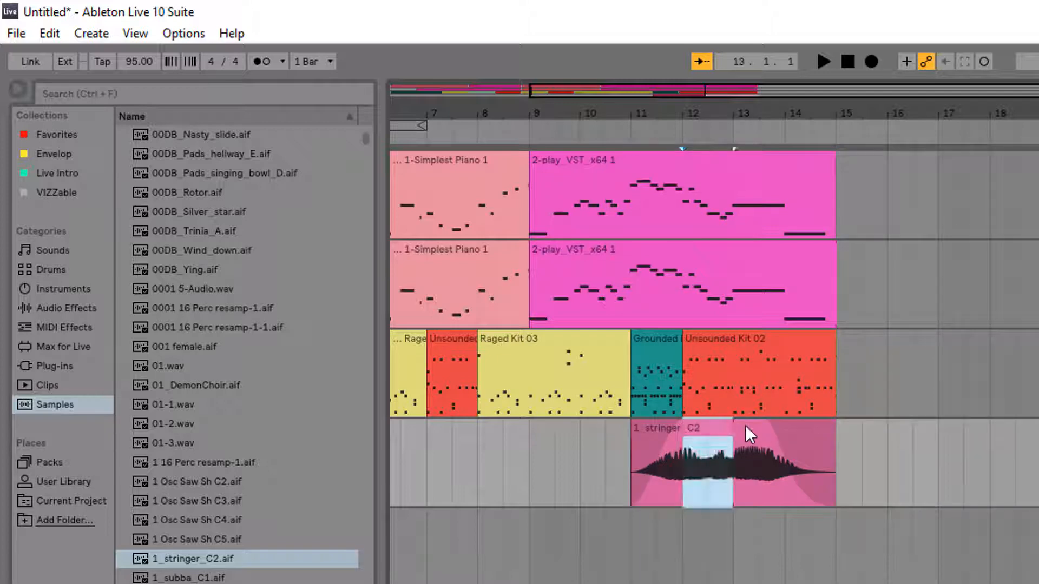
click(684, 487)
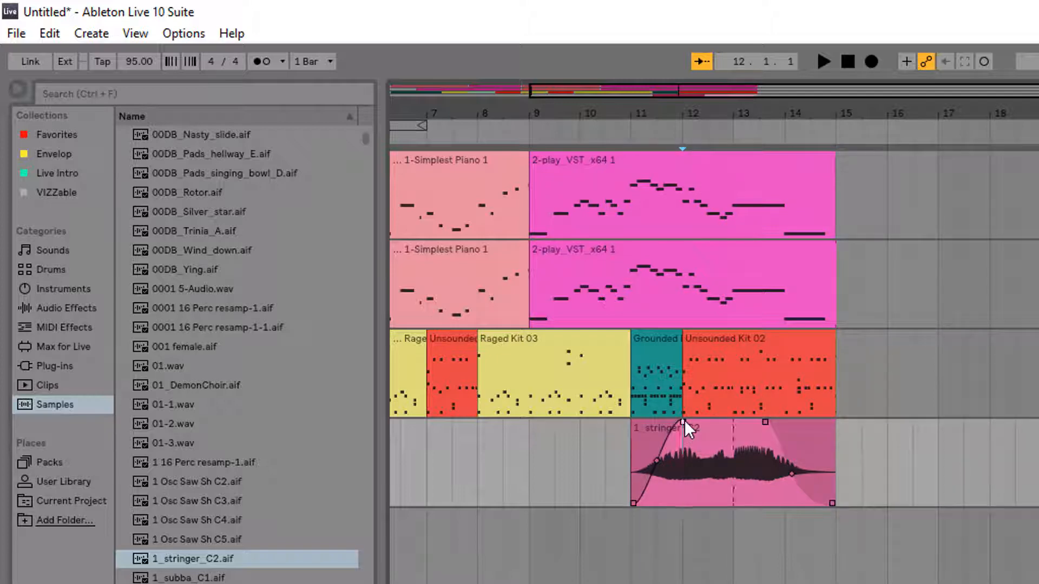
drag(684, 419, 741, 431)
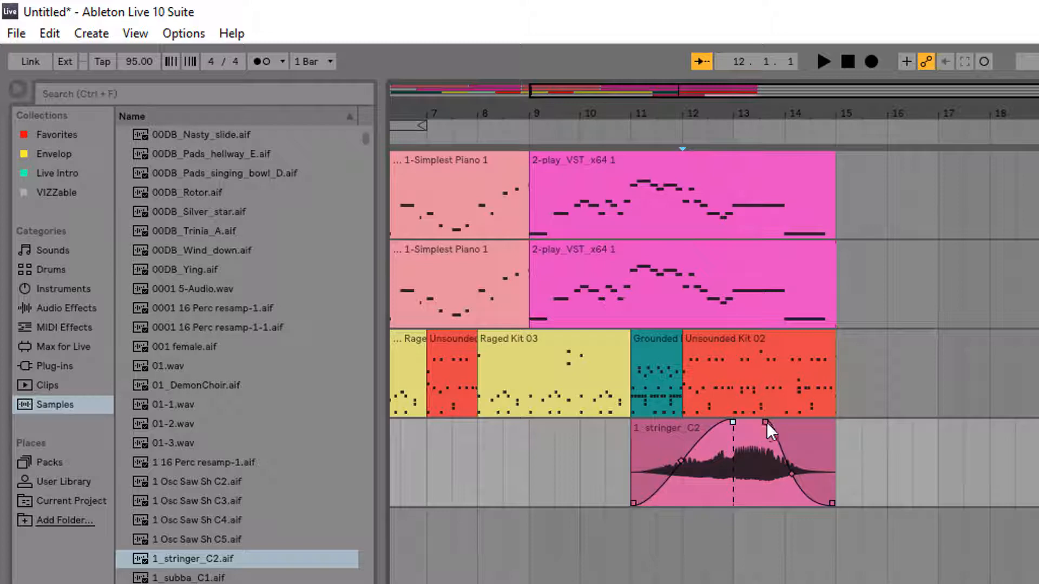
drag(764, 422, 729, 429)
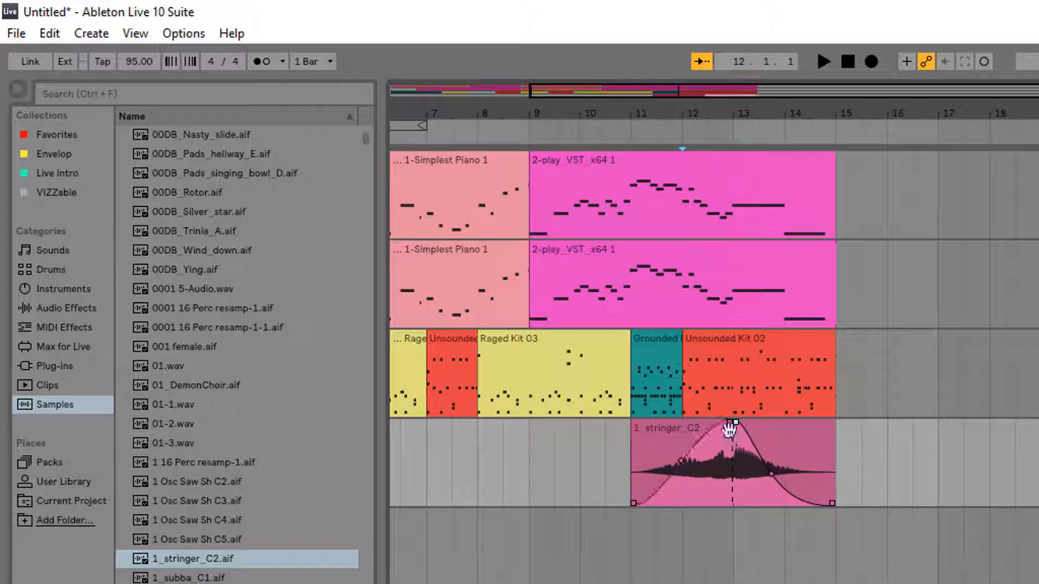